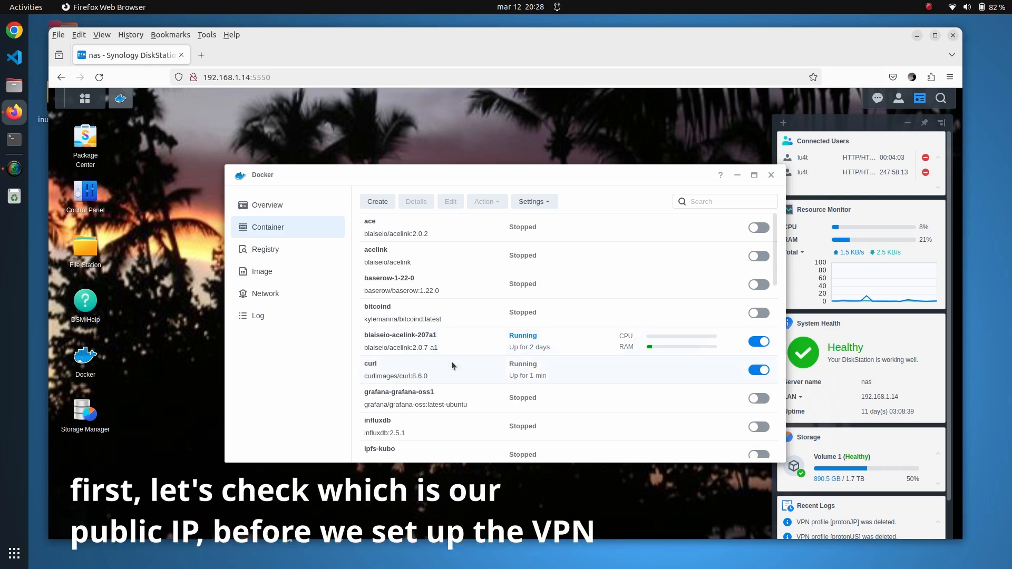
- Run 'curl ifconfig.me' in the curl container's terminal to record the NAS's current public IP
double_click(421, 370)
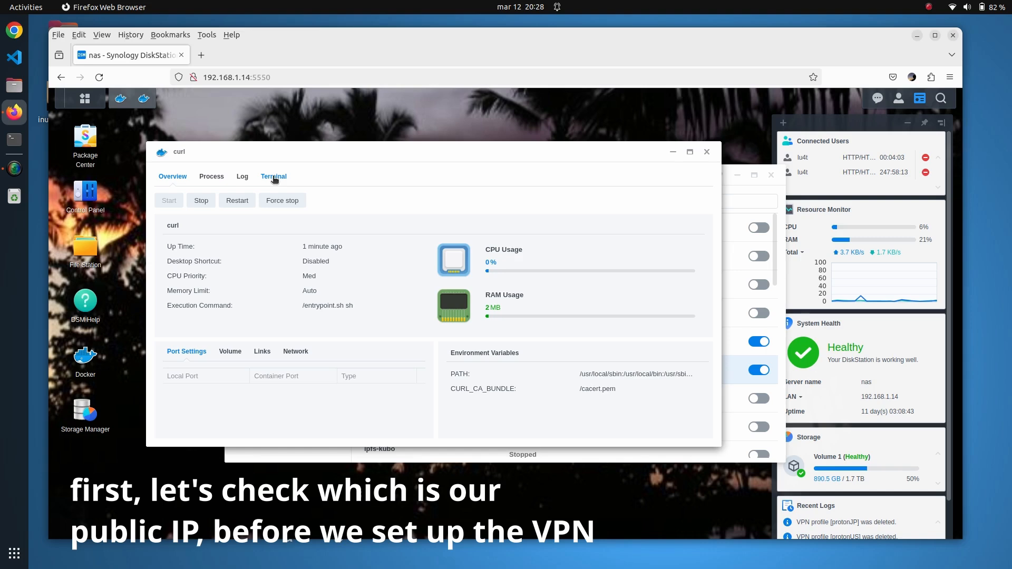
click(274, 178)
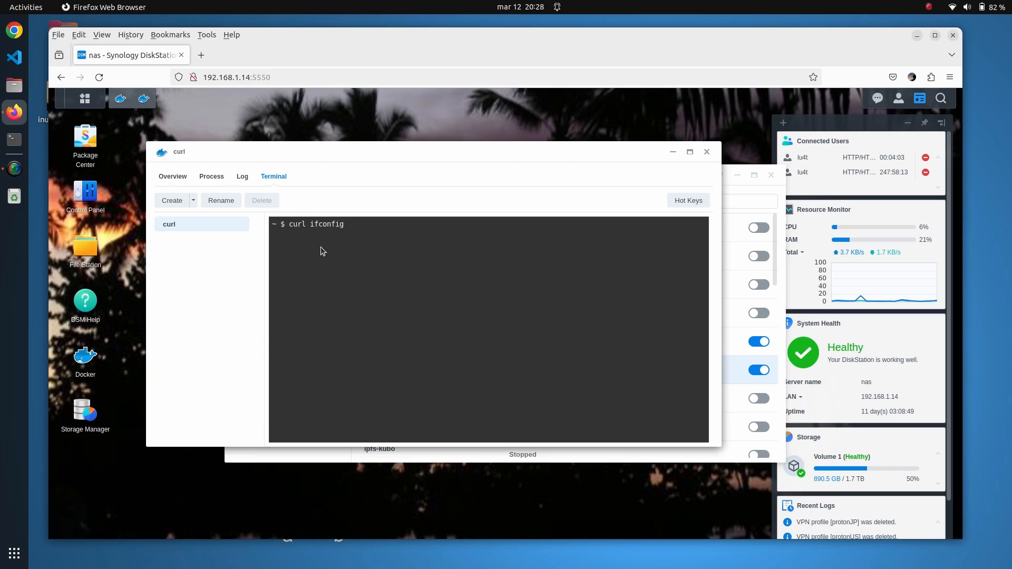
text(me)
key(Return)
click(673, 153)
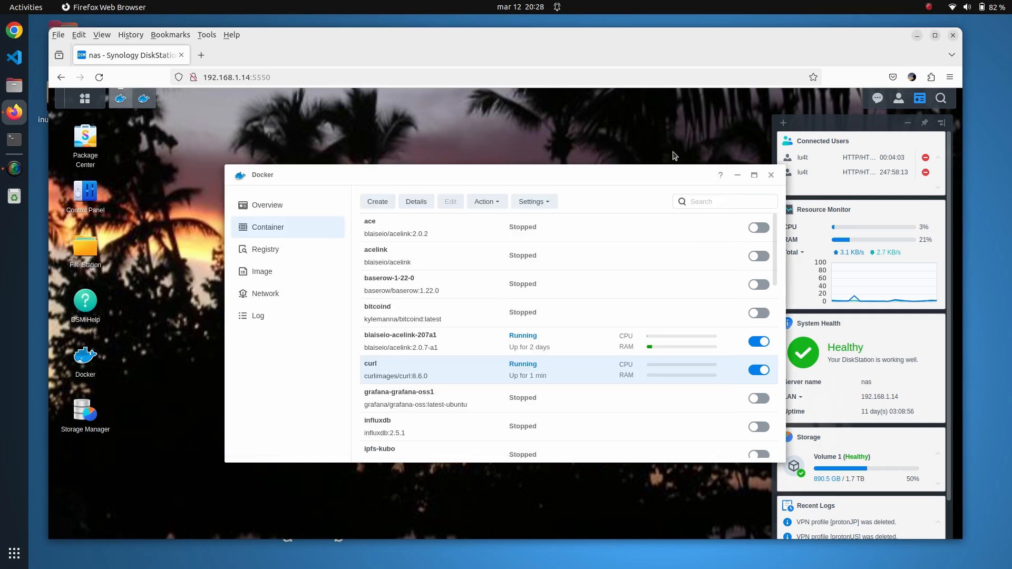
- Search the web for 'proton vpn' in a new tab and open protonvpn.com
click(737, 176)
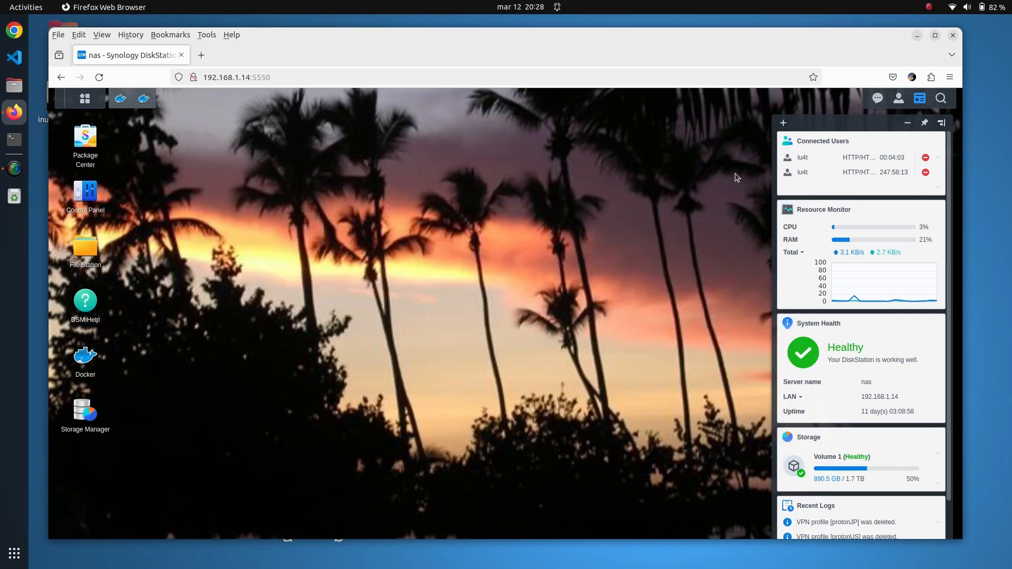
click(201, 55)
text(proton )
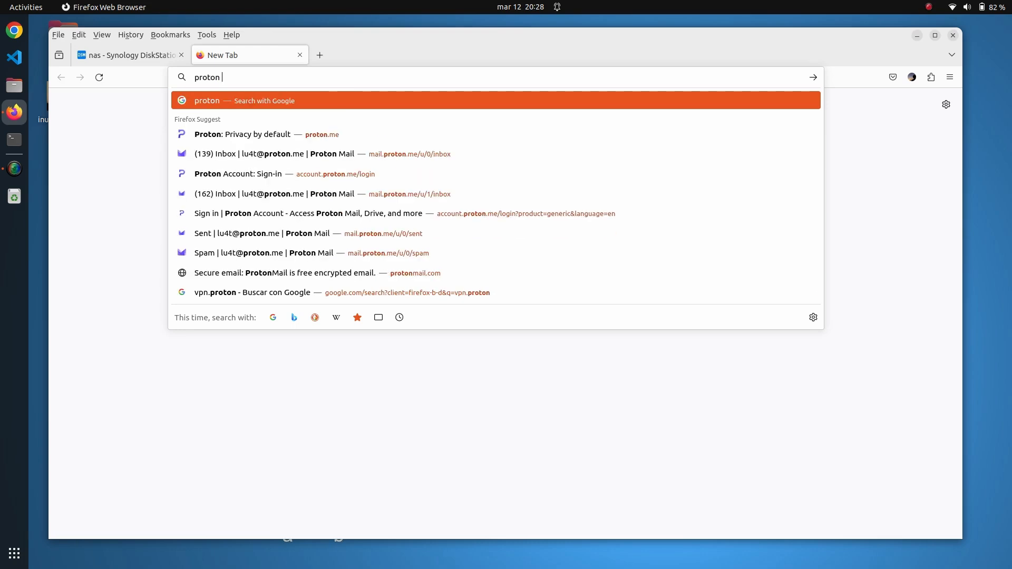
text(vpn)
key(Return)
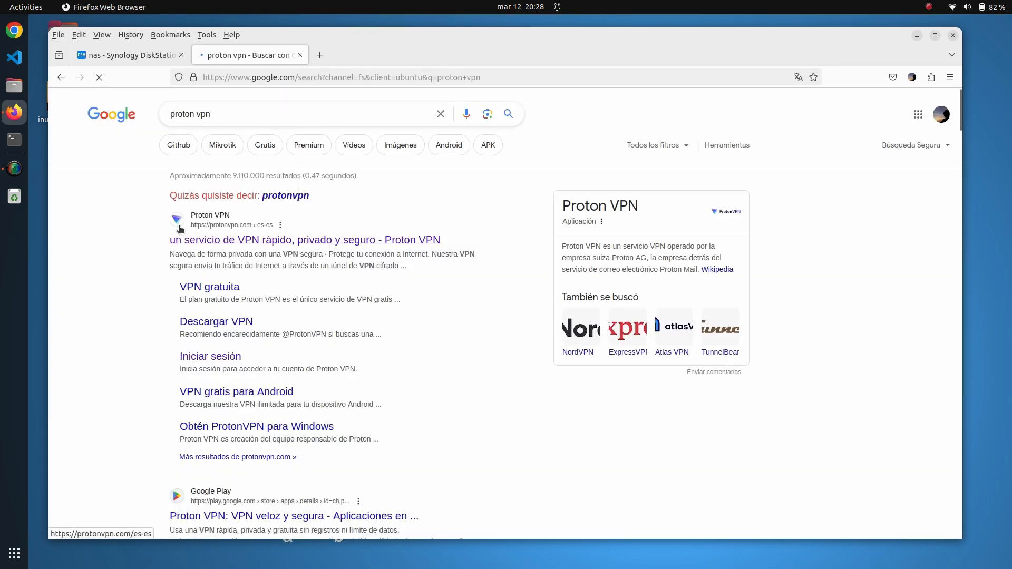
click(203, 241)
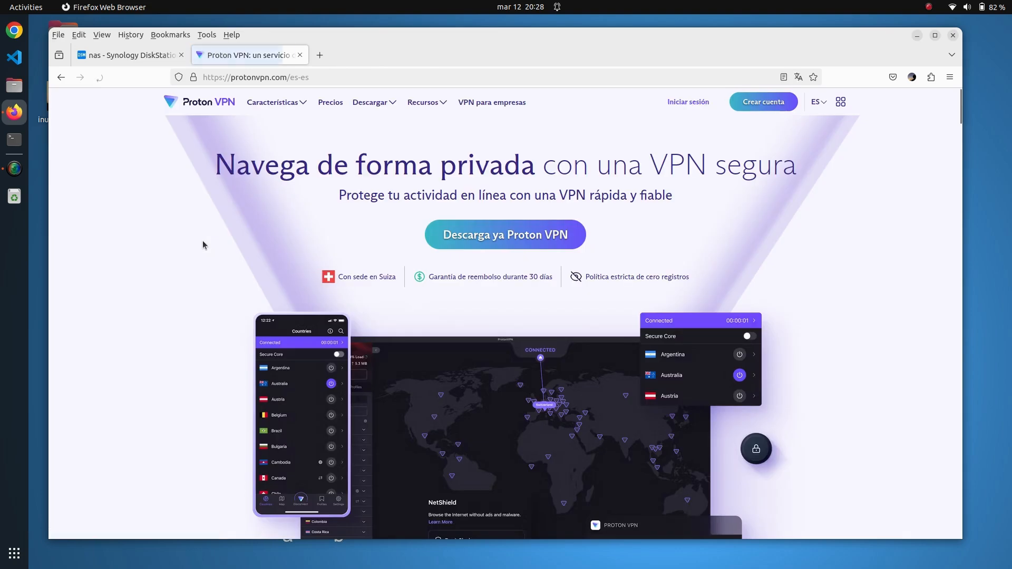
- Sign in to the Proton VPN account and enter the two-factor verification code
click(685, 105)
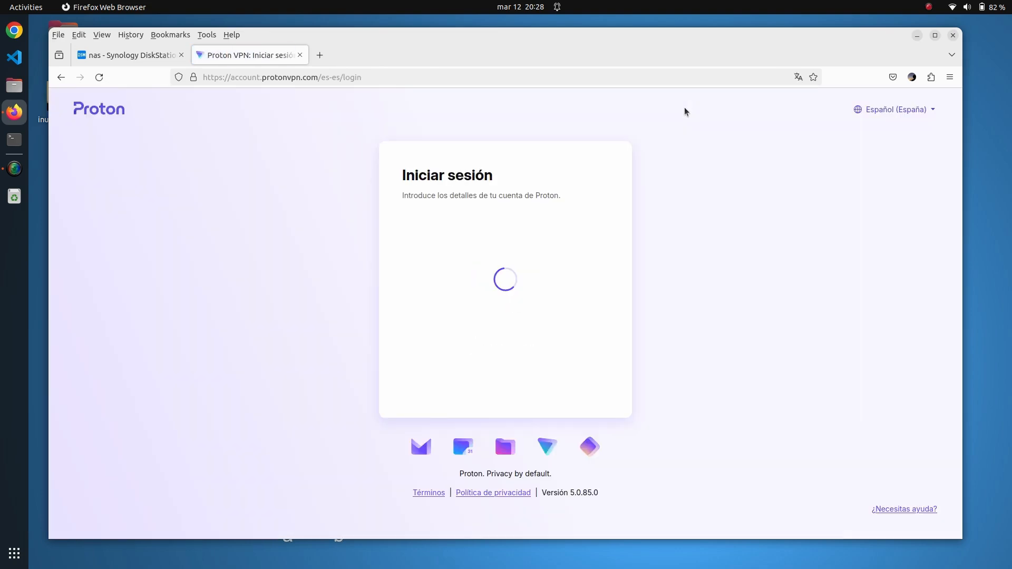
click(514, 337)
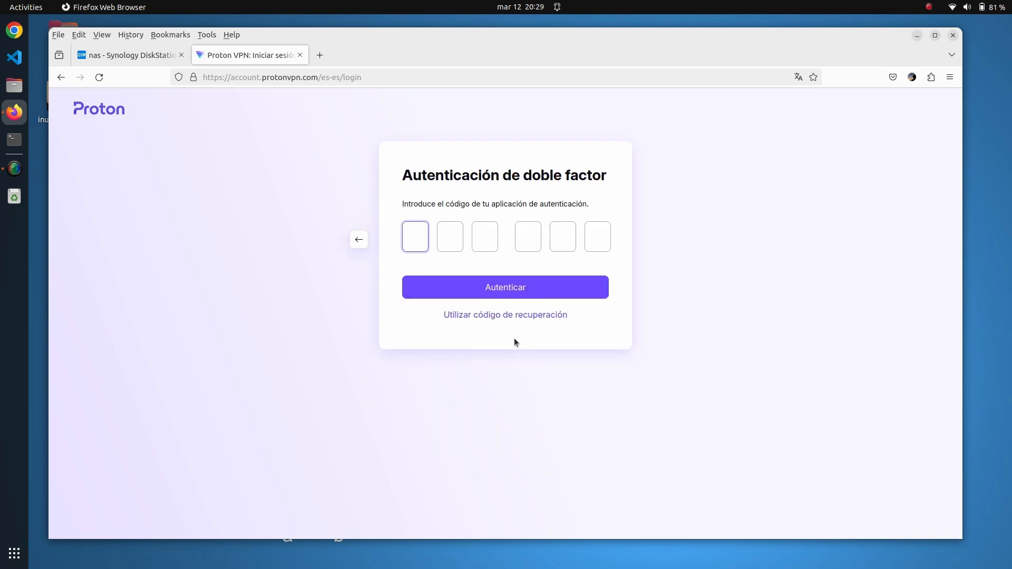
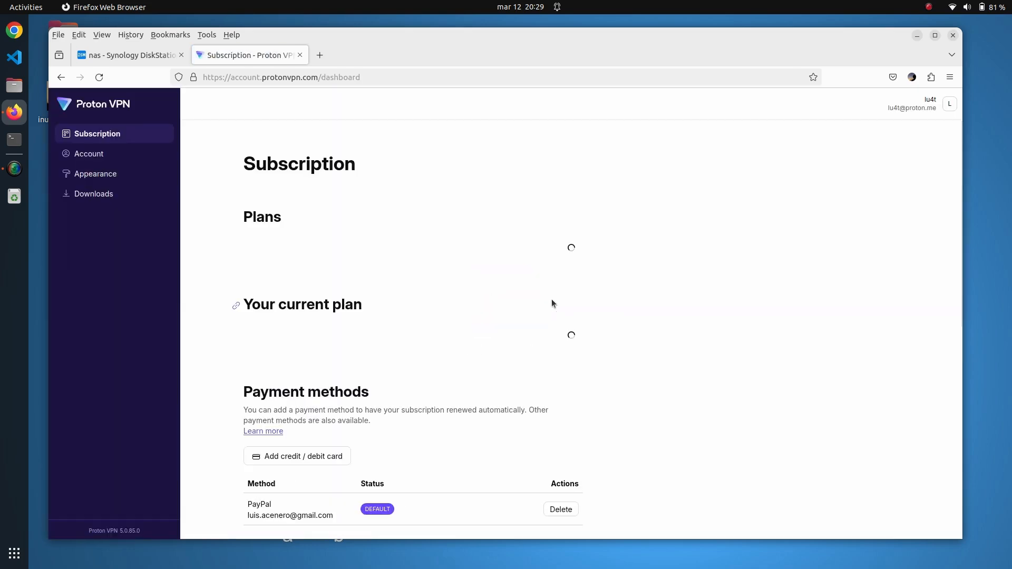
- Open the account's Downloads page and choose GNU/Linux as the config platform
click(124, 155)
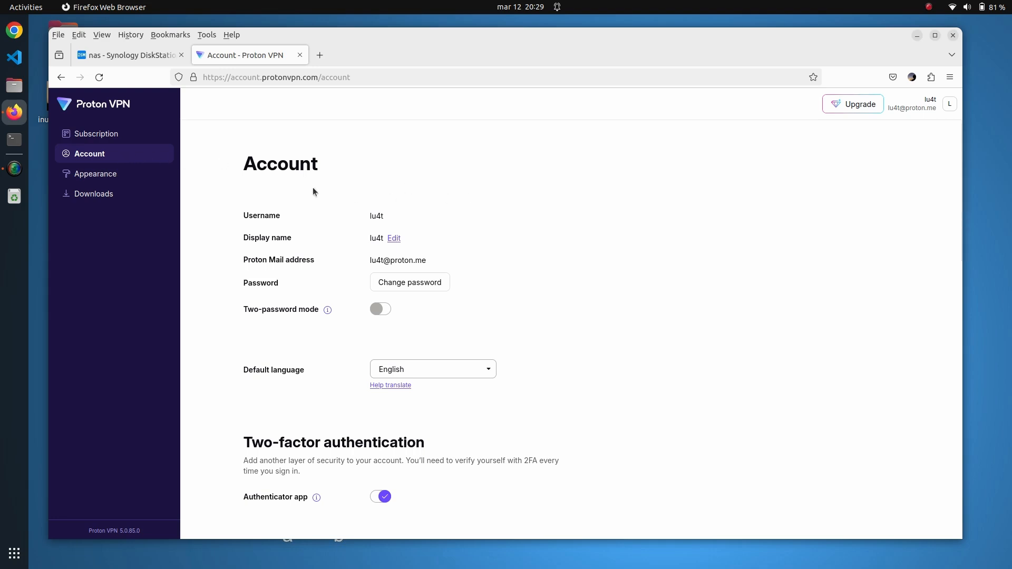
click(107, 194)
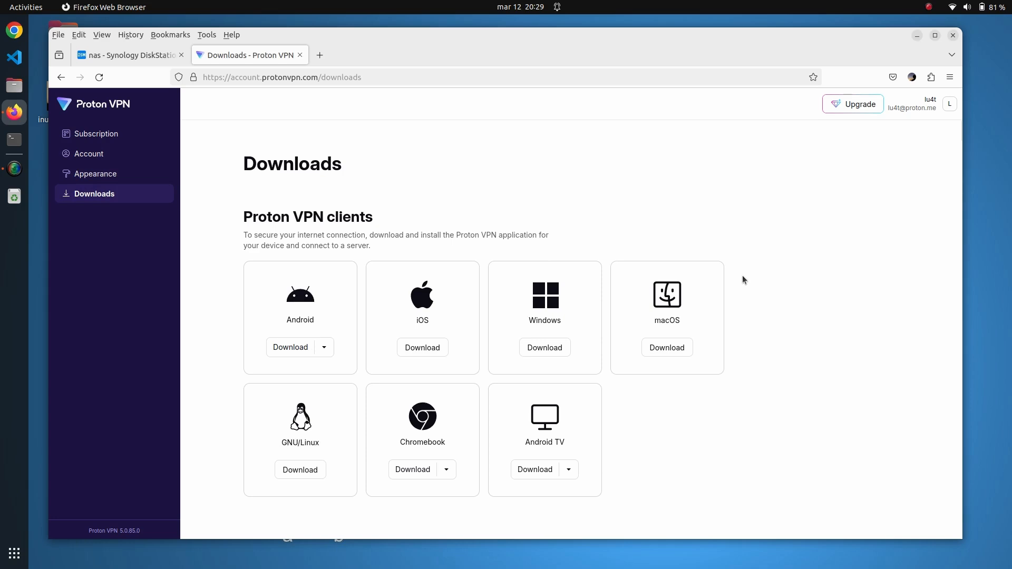
scroll(743, 279, down, 5)
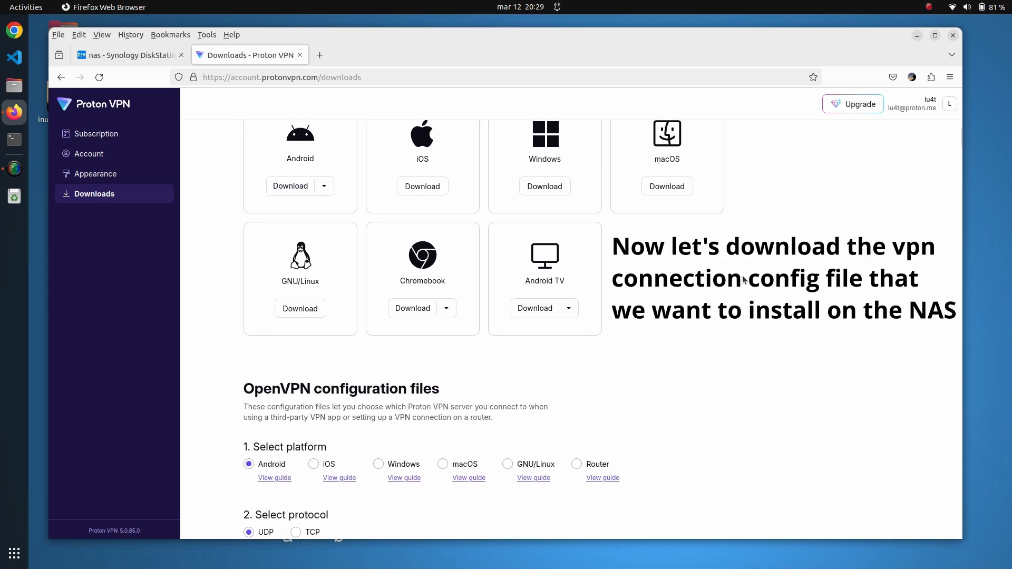
click(507, 464)
- Expand the Netherlands free servers, download the NL-FREE#241117 config, and confirm it in Downloads
scroll(647, 387, down, 3)
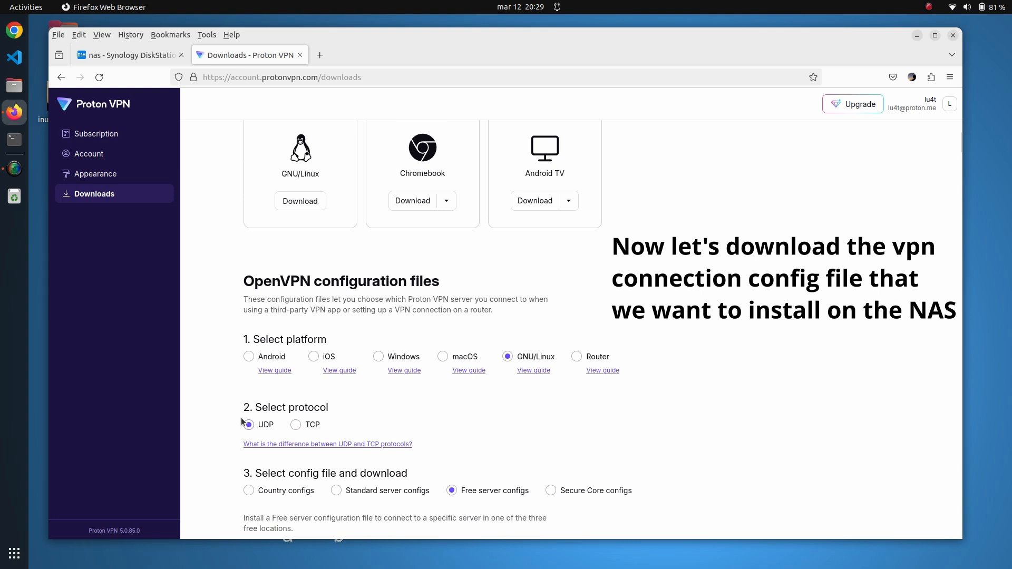
scroll(653, 386, down, 4)
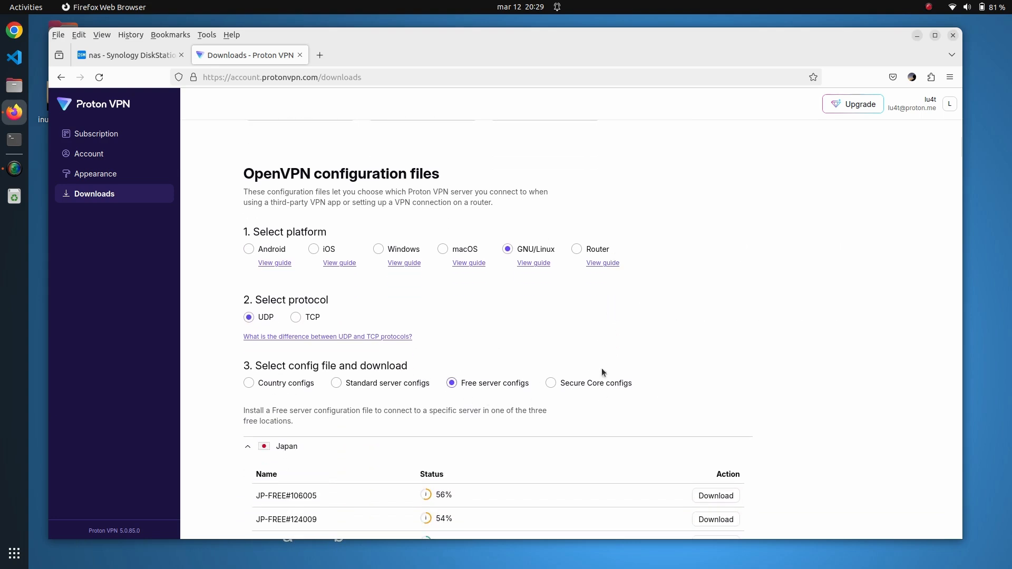
scroll(678, 344, down, 2)
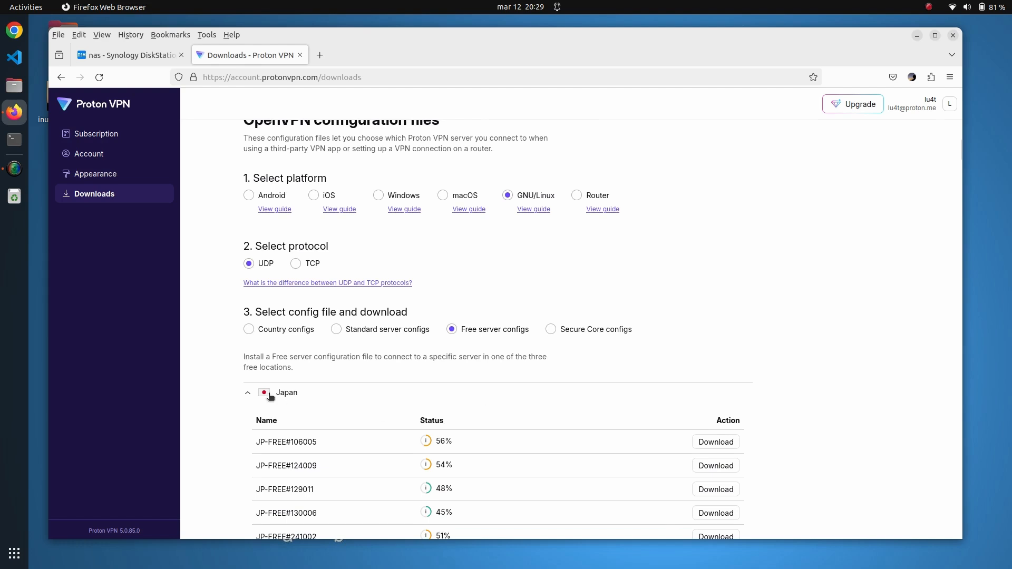
click(248, 397)
scroll(386, 412, down, 10)
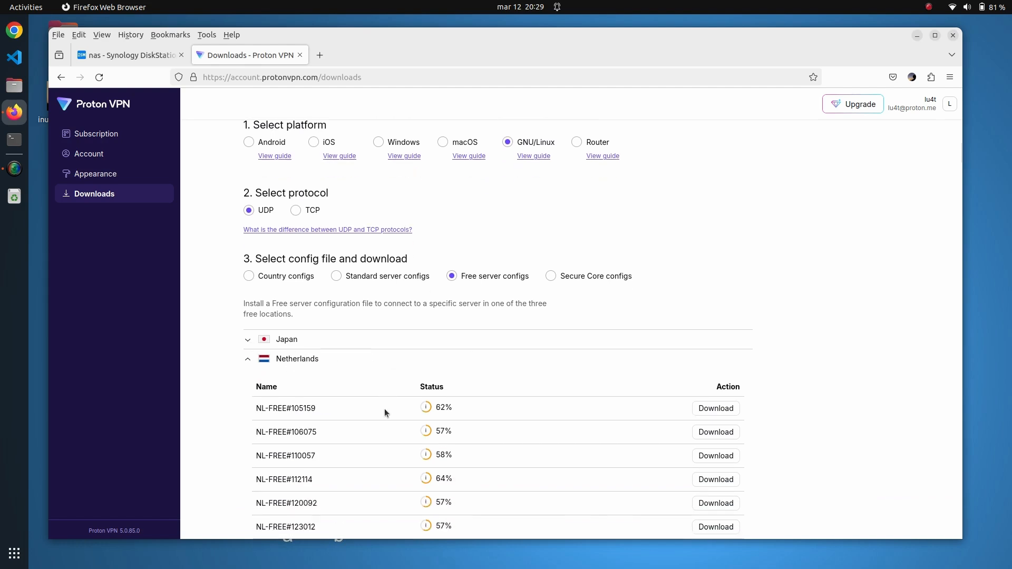
scroll(385, 410, down, 9)
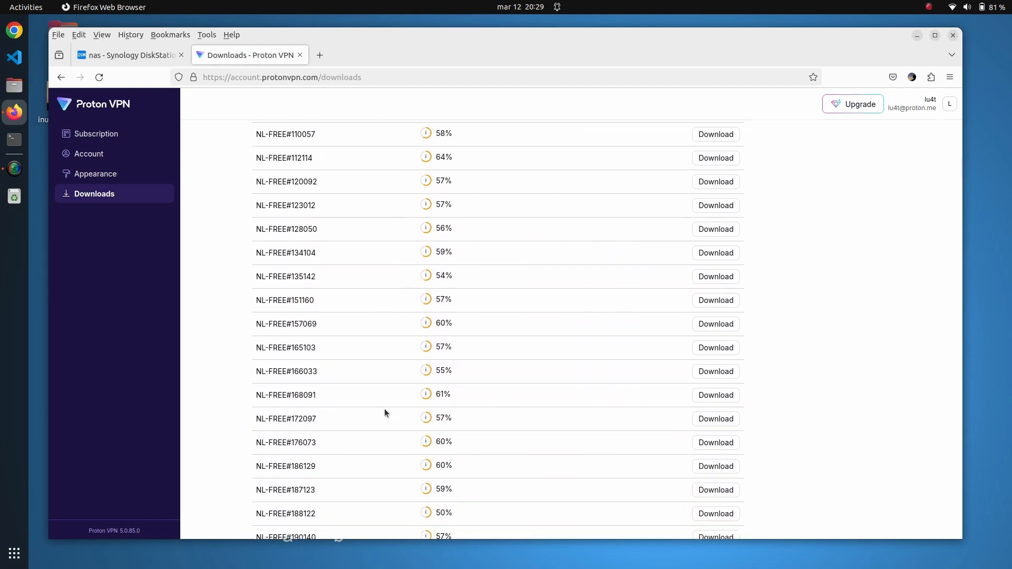
scroll(385, 413, down, 6)
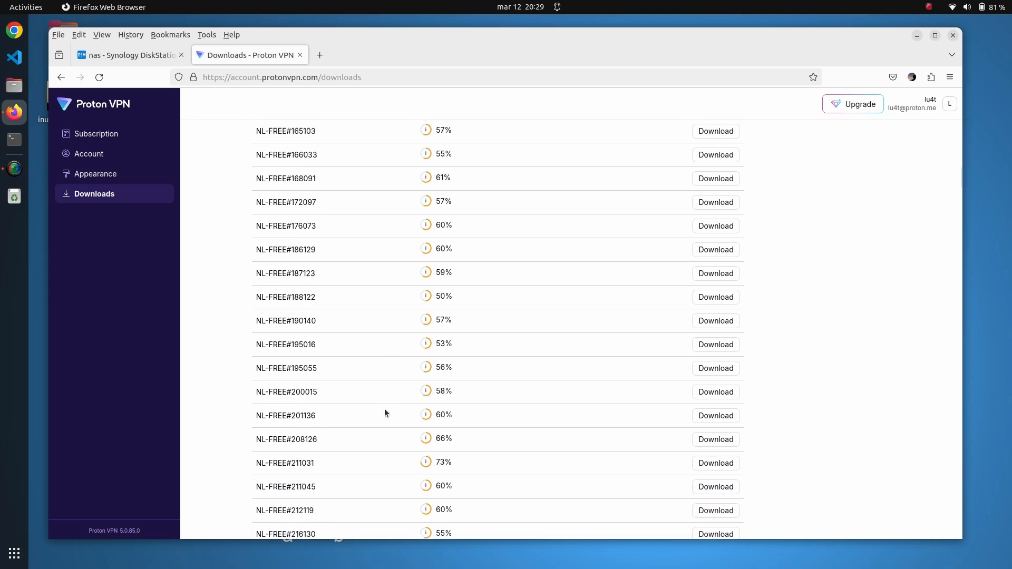
scroll(384, 409, down, 10)
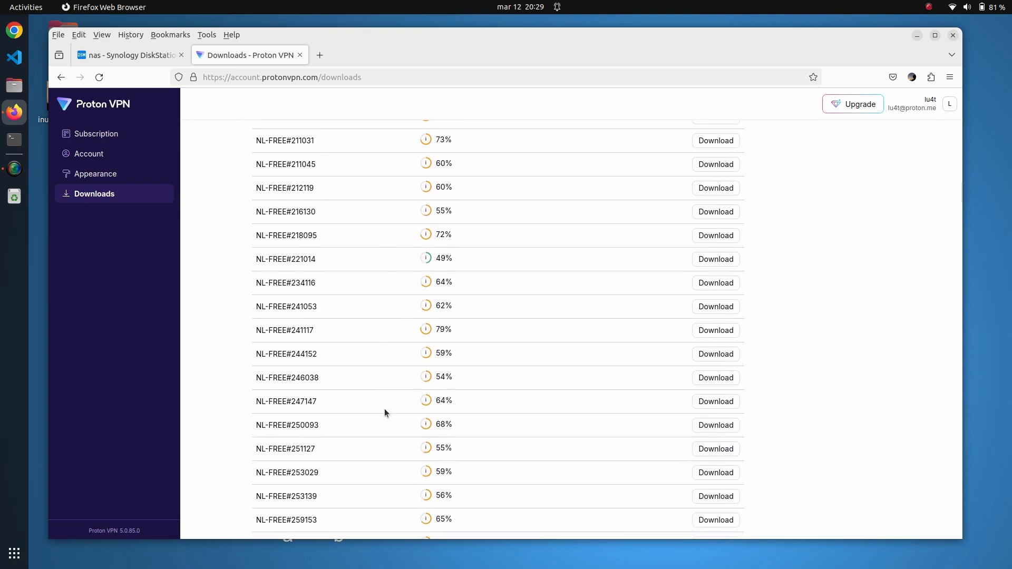
scroll(384, 409, down, 4)
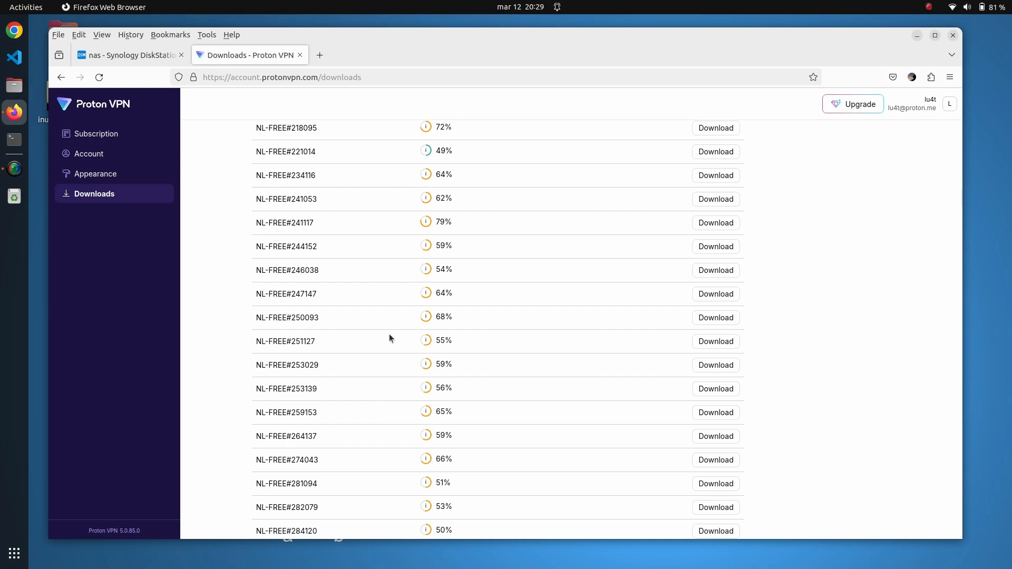
click(717, 223)
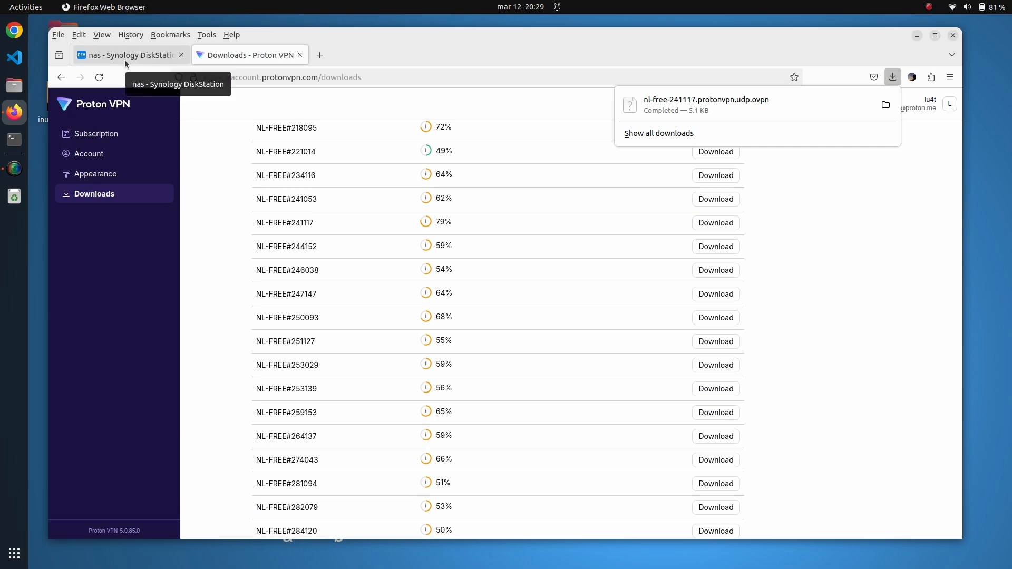
click(885, 103)
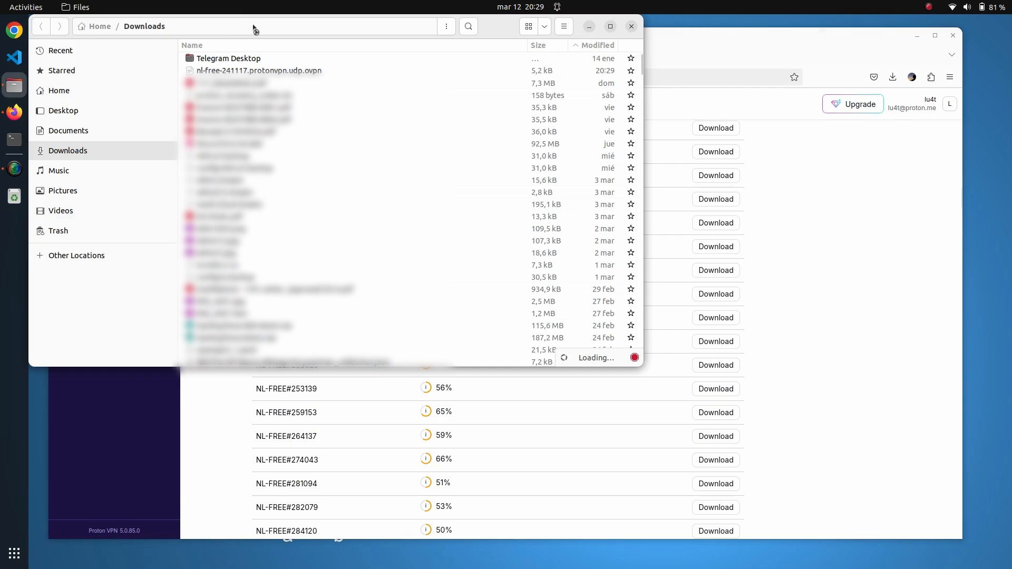
click(589, 27)
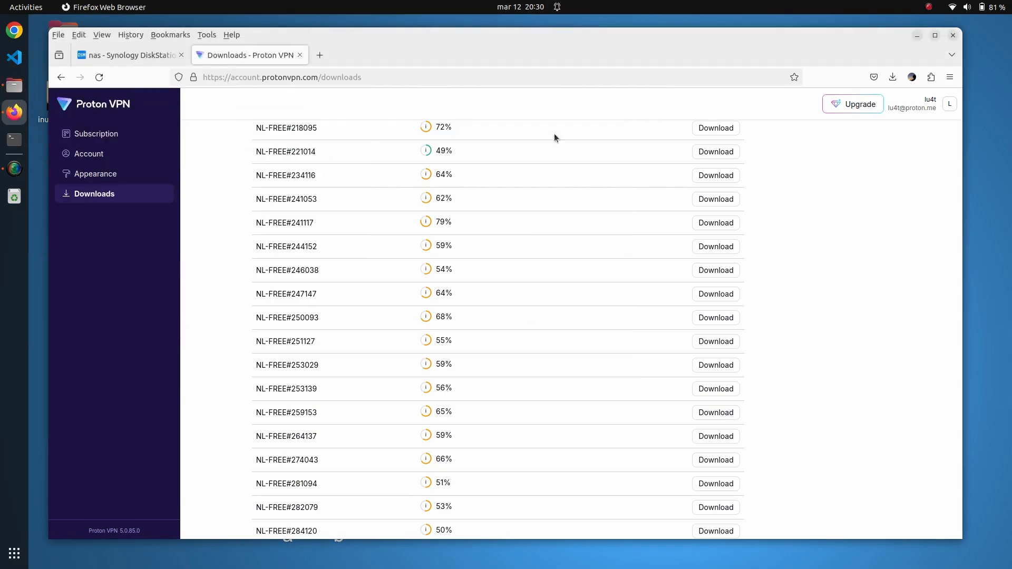
- Start a new OpenVPN profile under Control Panel > Network > Network Interface
click(114, 58)
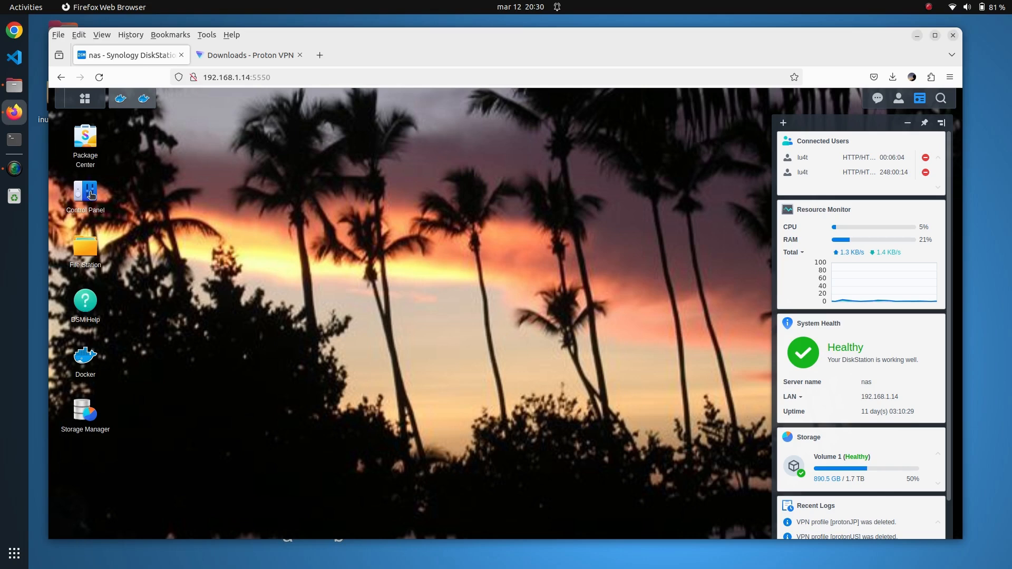
click(85, 193)
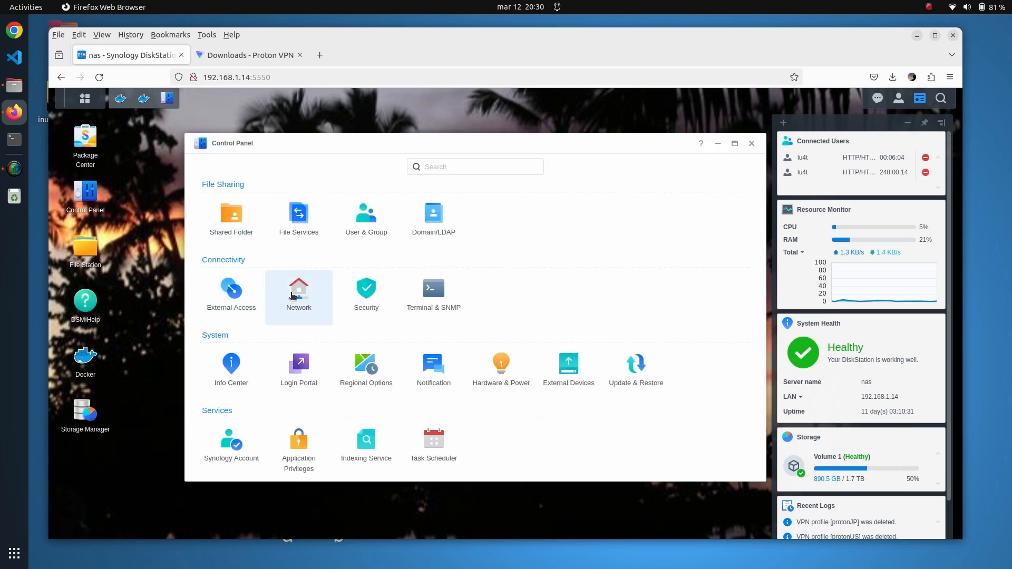
click(292, 295)
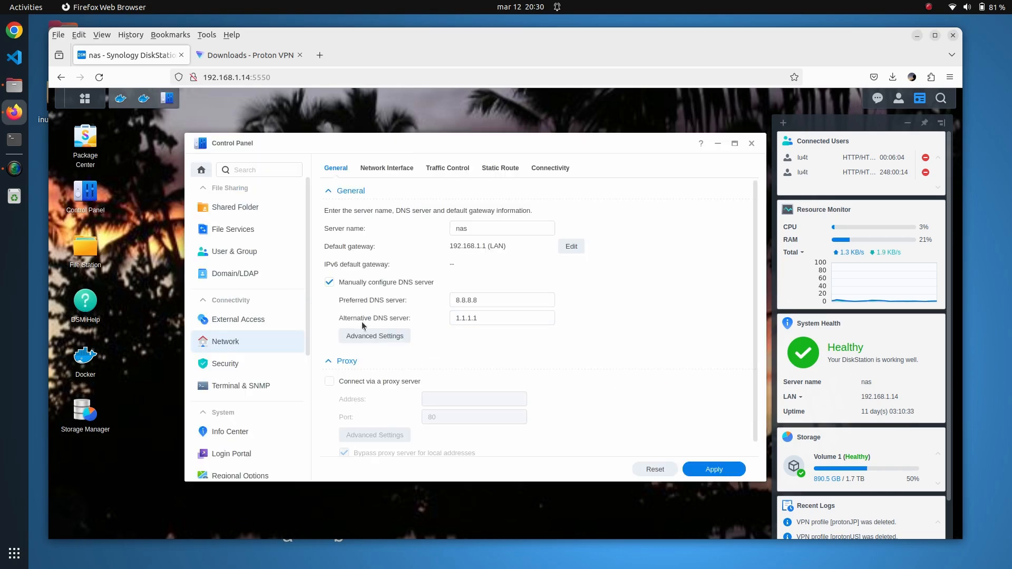
click(383, 168)
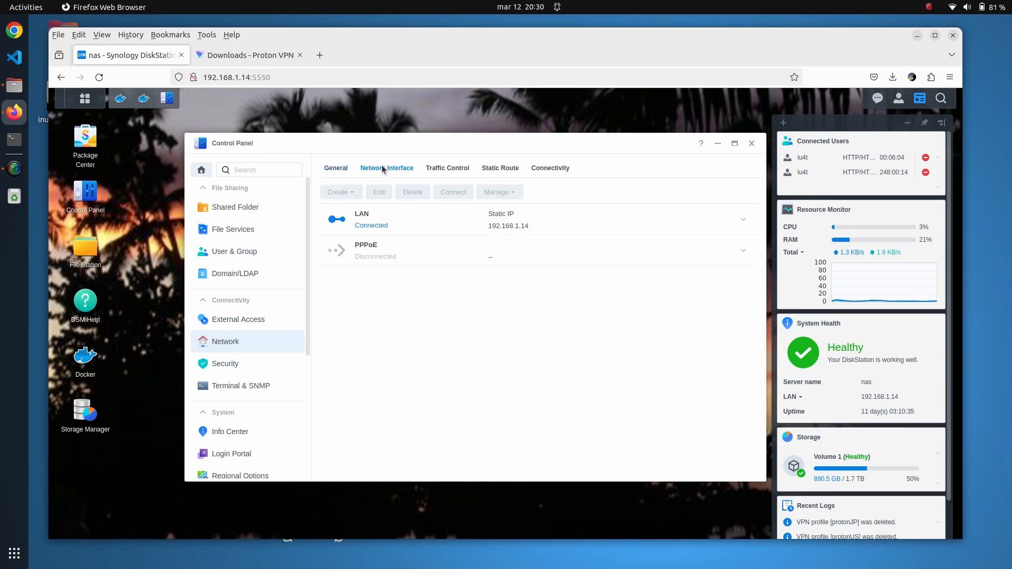
click(341, 192)
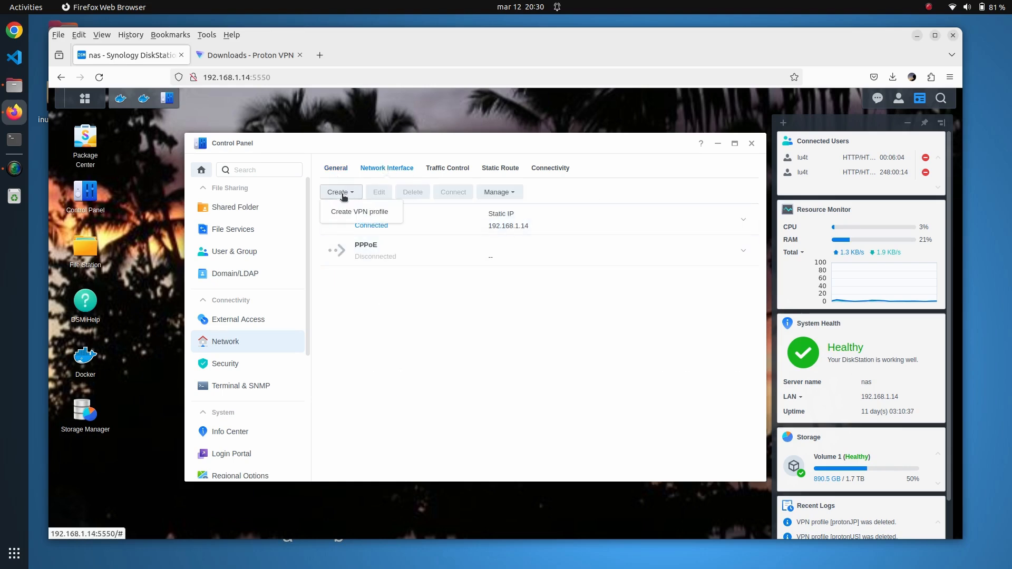
click(365, 211)
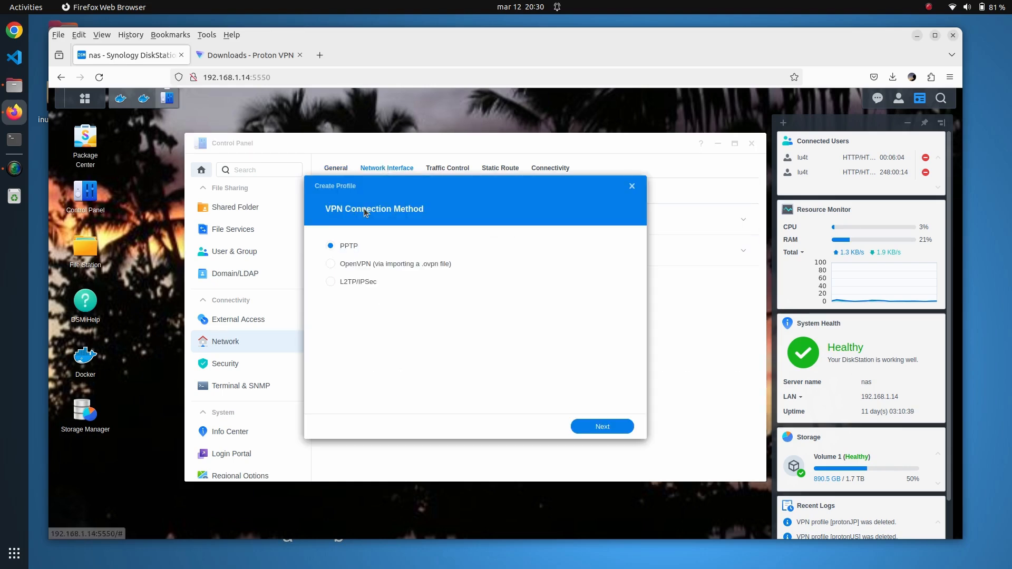
click(350, 264)
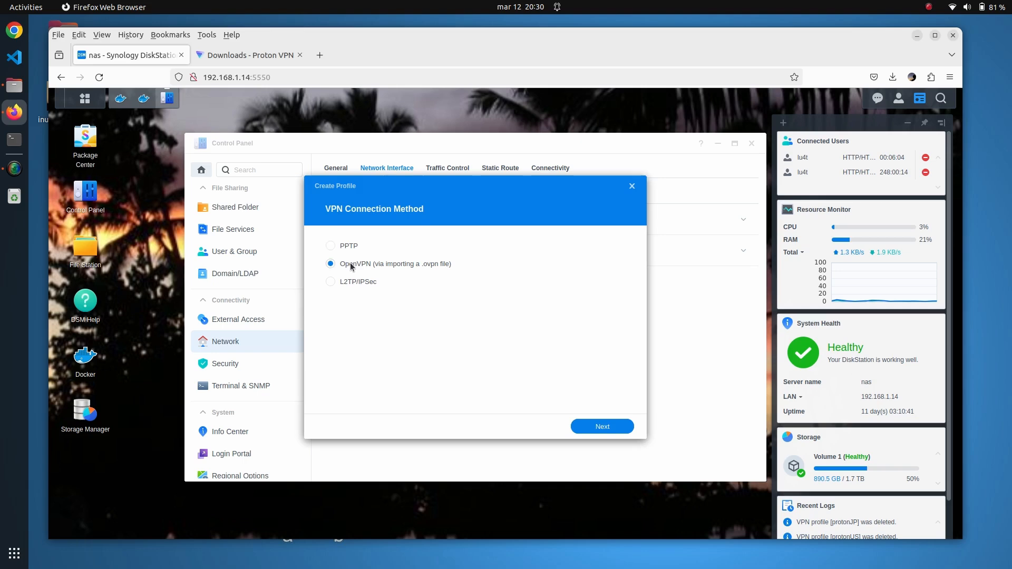
click(613, 427)
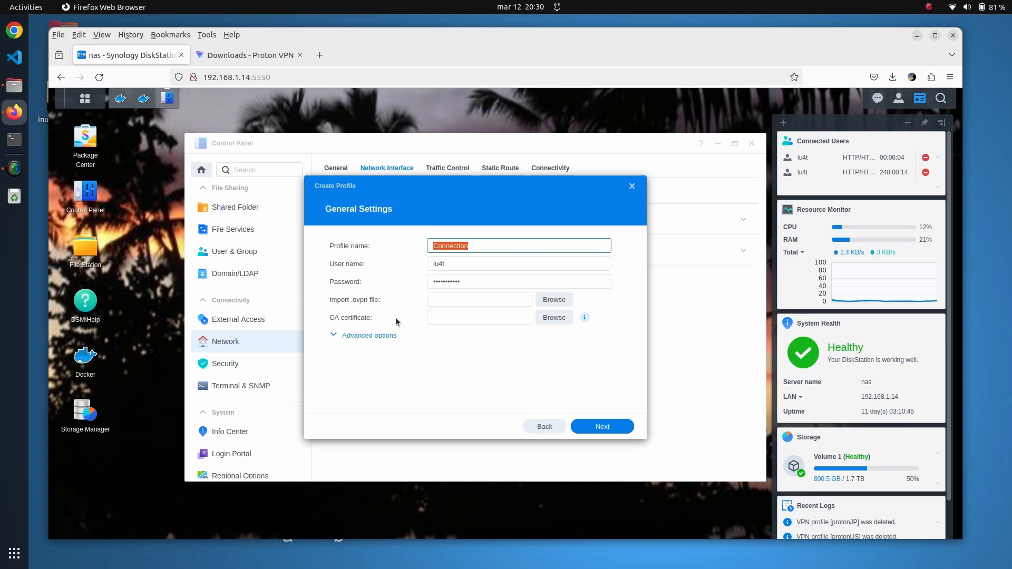
- Import nl-free-241117.protonvpn.udp.ovpn from Downloads as the profile's configuration file
click(562, 301)
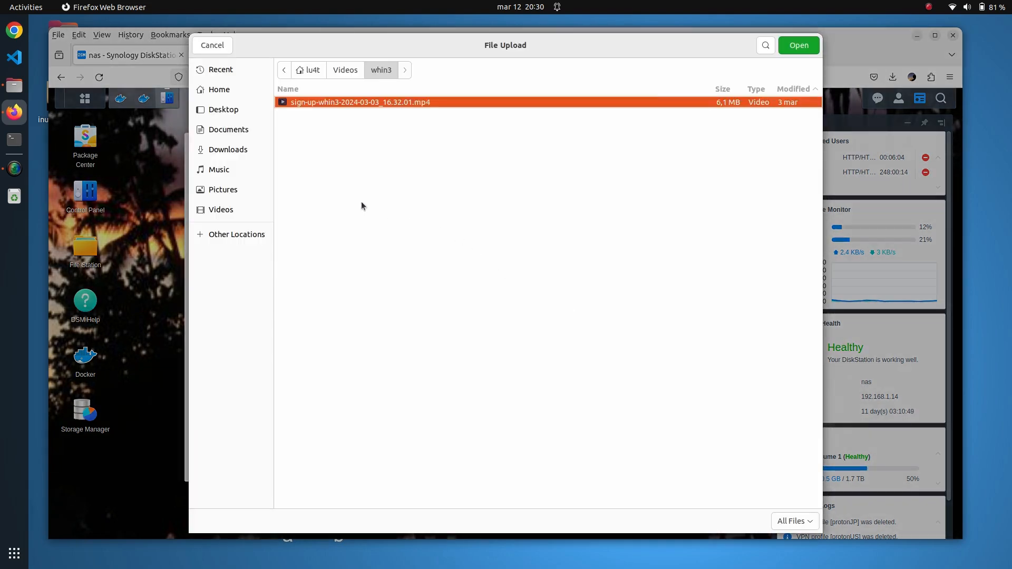
click(230, 149)
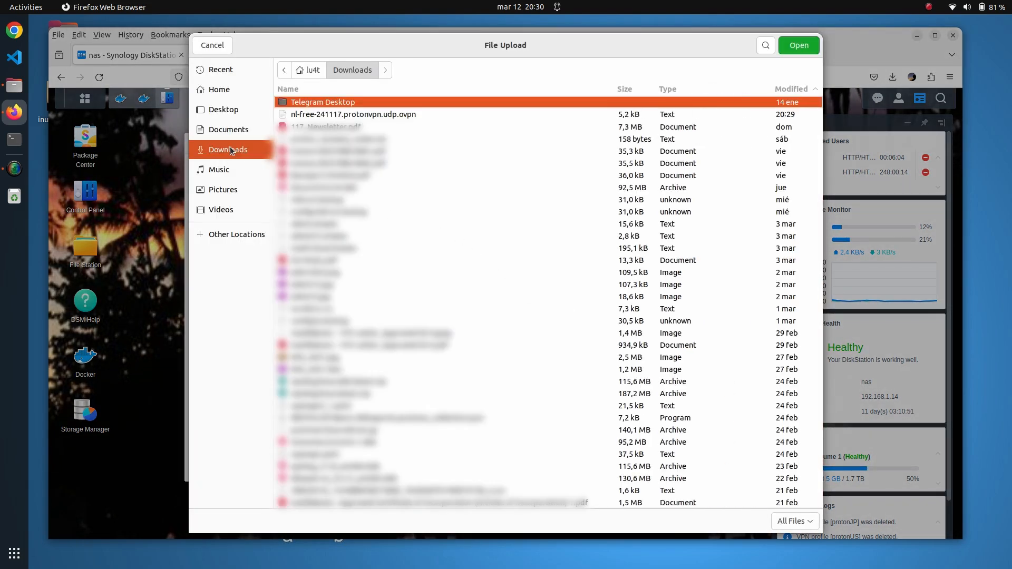
click(372, 115)
click(798, 46)
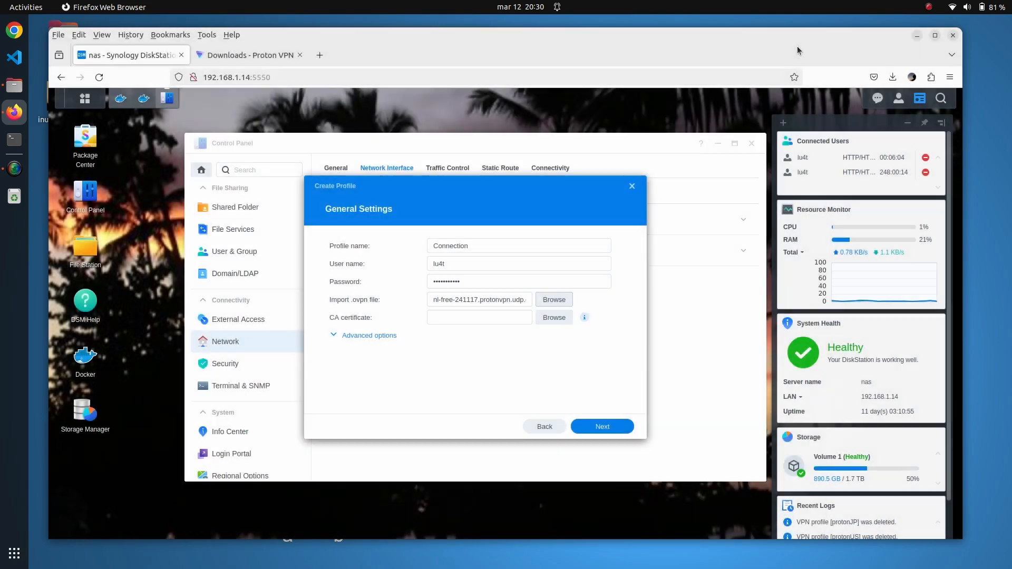
click(246, 54)
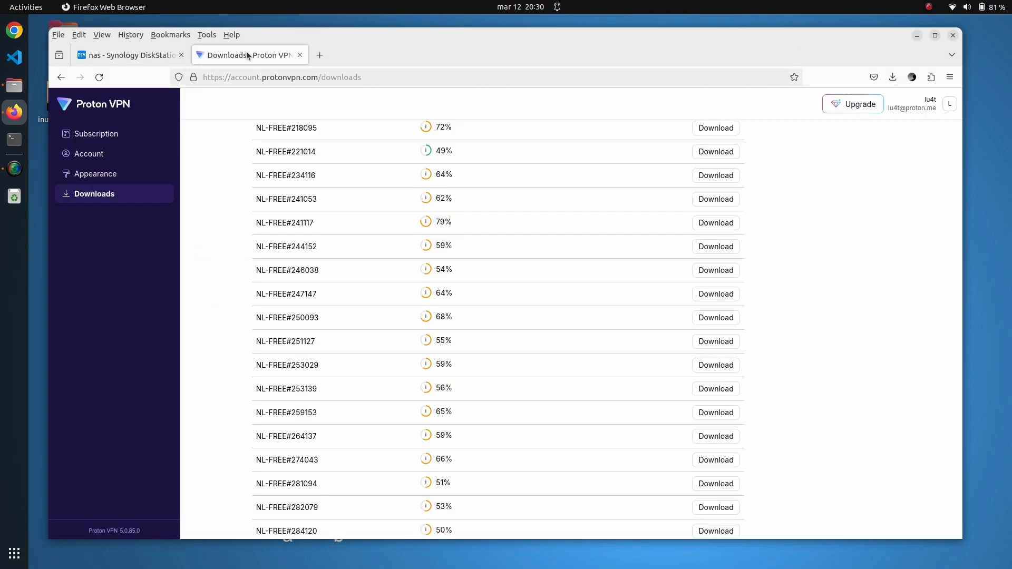
- Paste the Proton OpenVPN username into the profile's User name field
click(103, 158)
scroll(507, 283, down, 3)
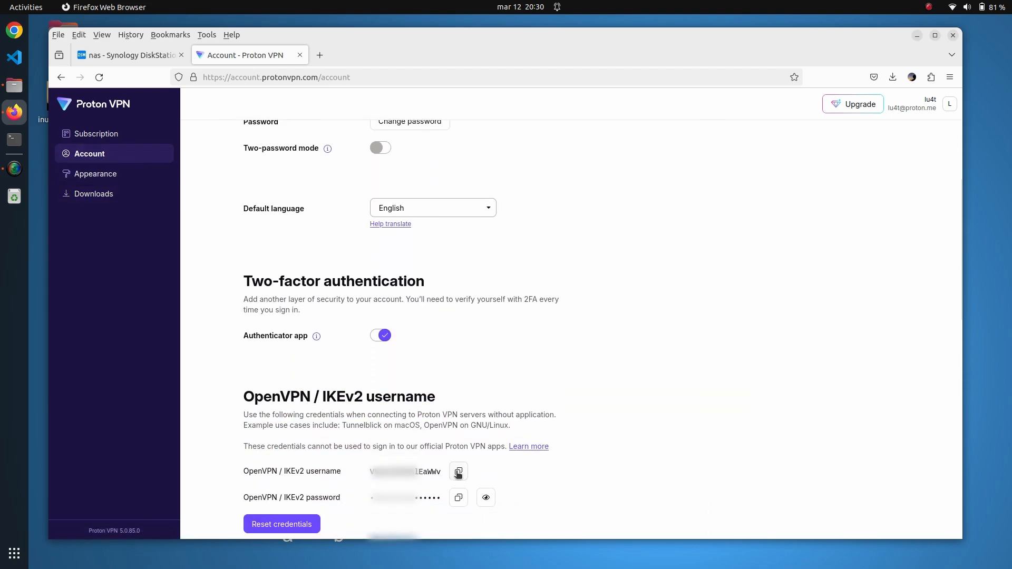
click(458, 471)
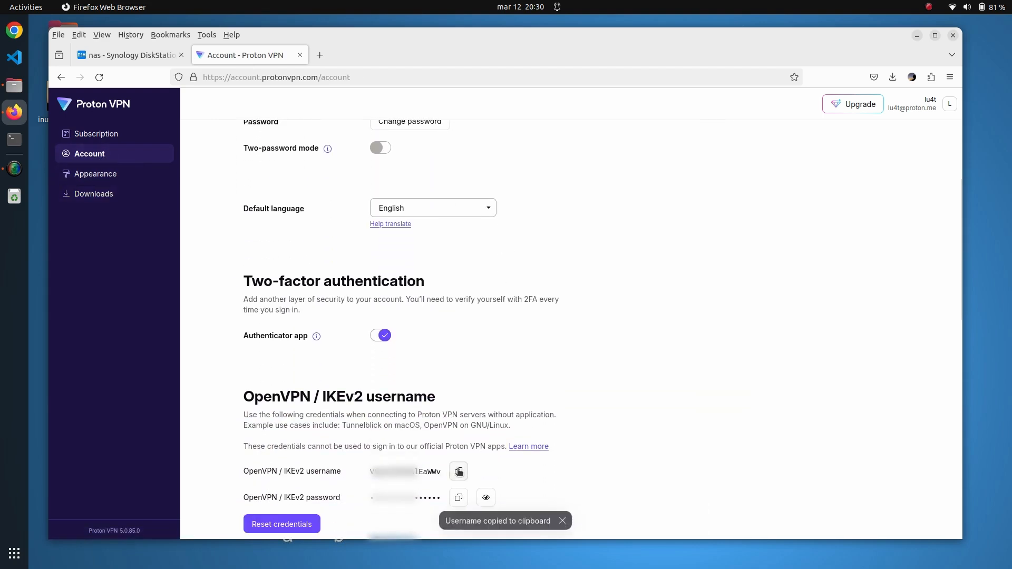
click(138, 54)
click(460, 270)
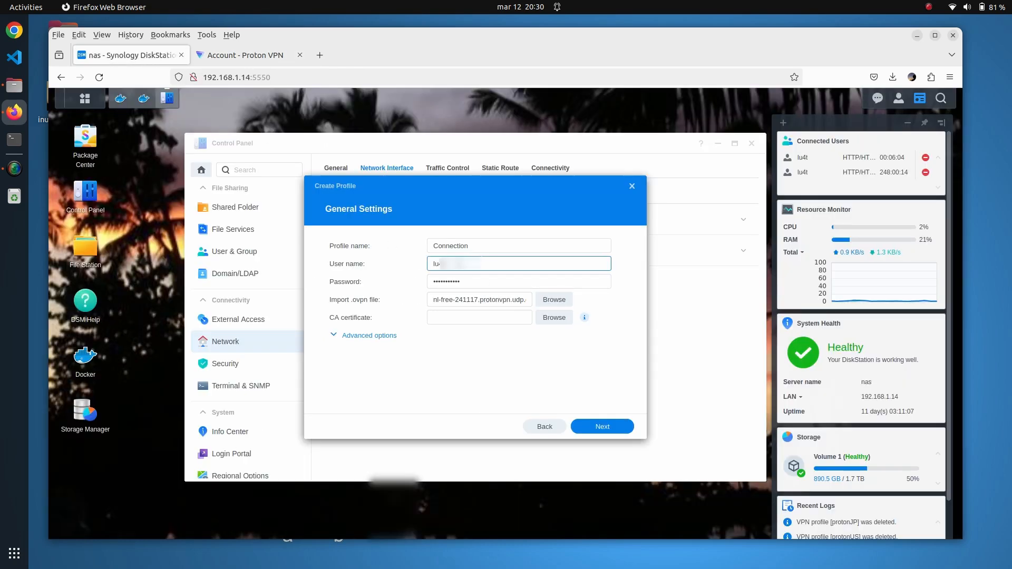
key(ctrl+a)
key(ctrl+v)
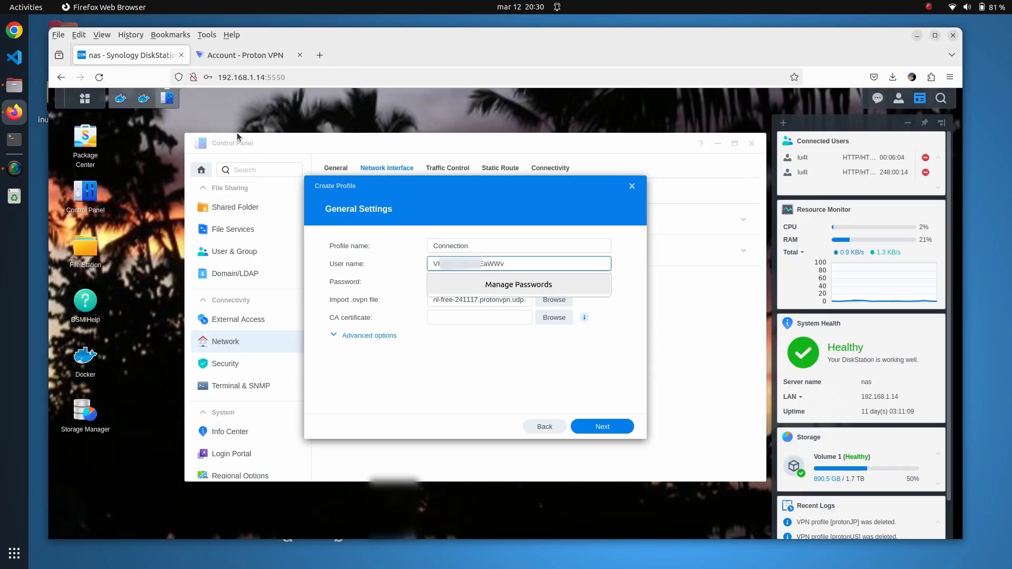
- Paste the Proton OpenVPN password into the profile's Password field
click(241, 55)
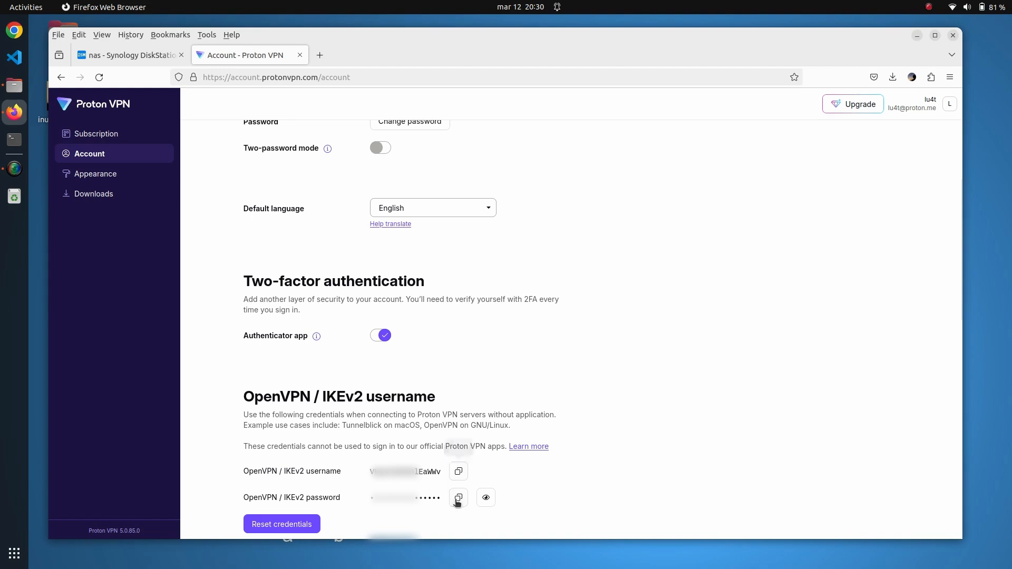
click(458, 499)
click(132, 58)
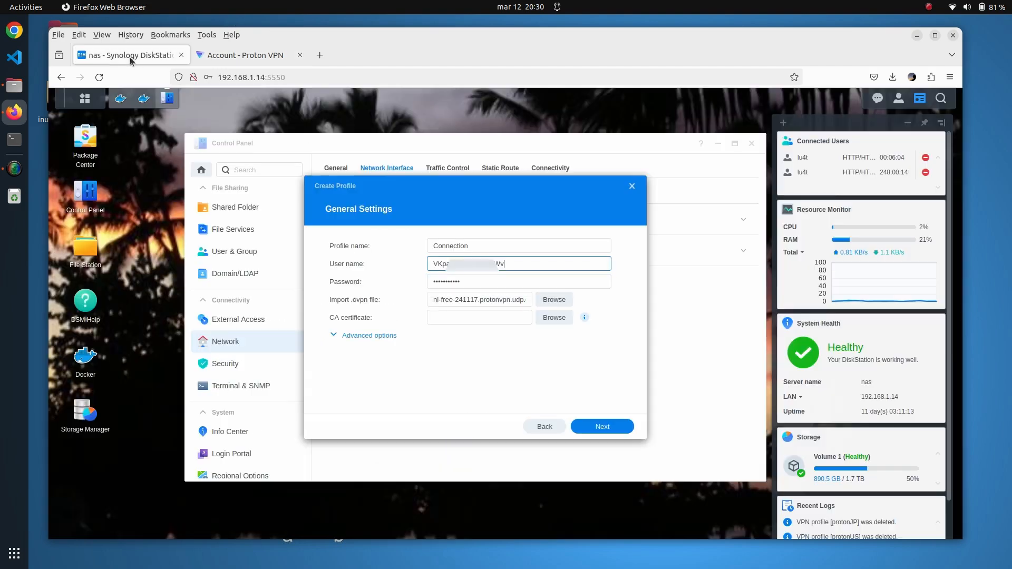
click(472, 283)
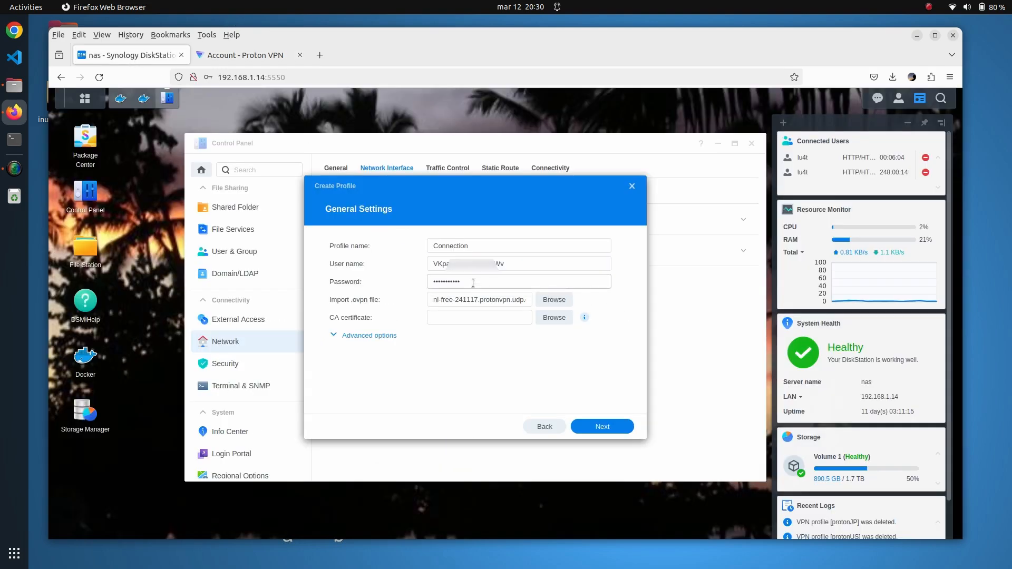
key(ctrl+a)
key(ctrl+v)
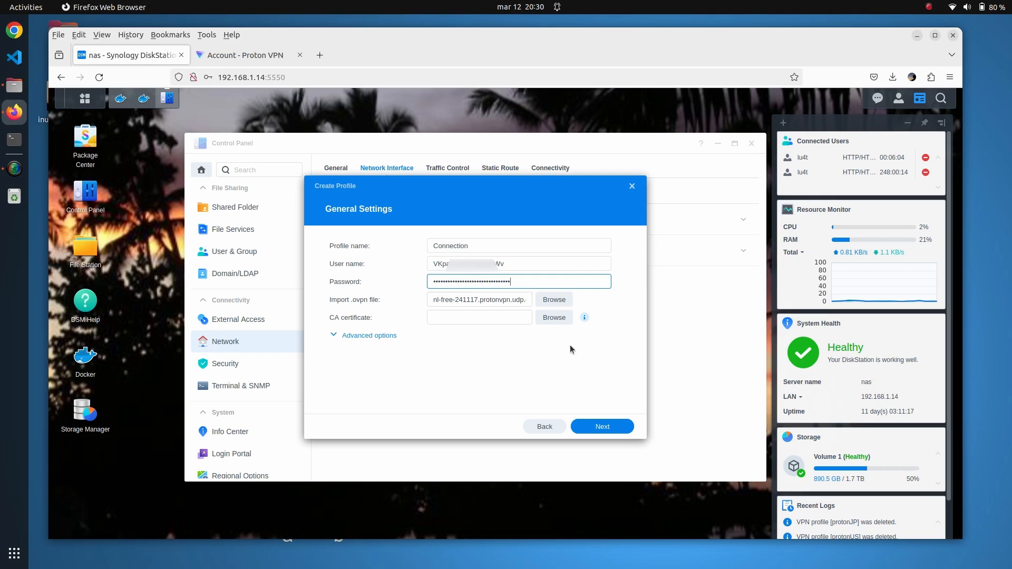
- Enable 'Use default gateway on remote network' and try to finish the profile
click(607, 432)
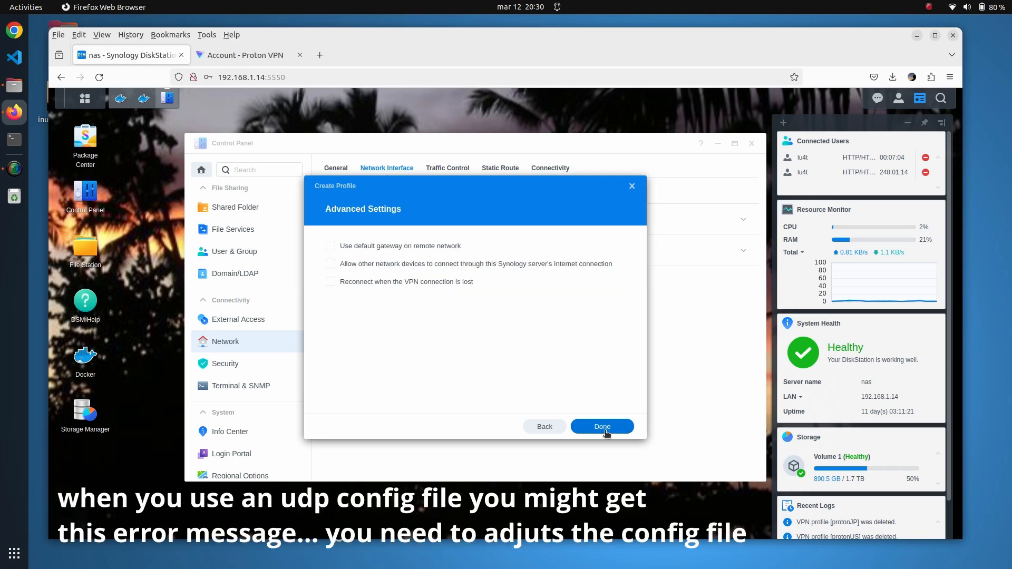
click(330, 246)
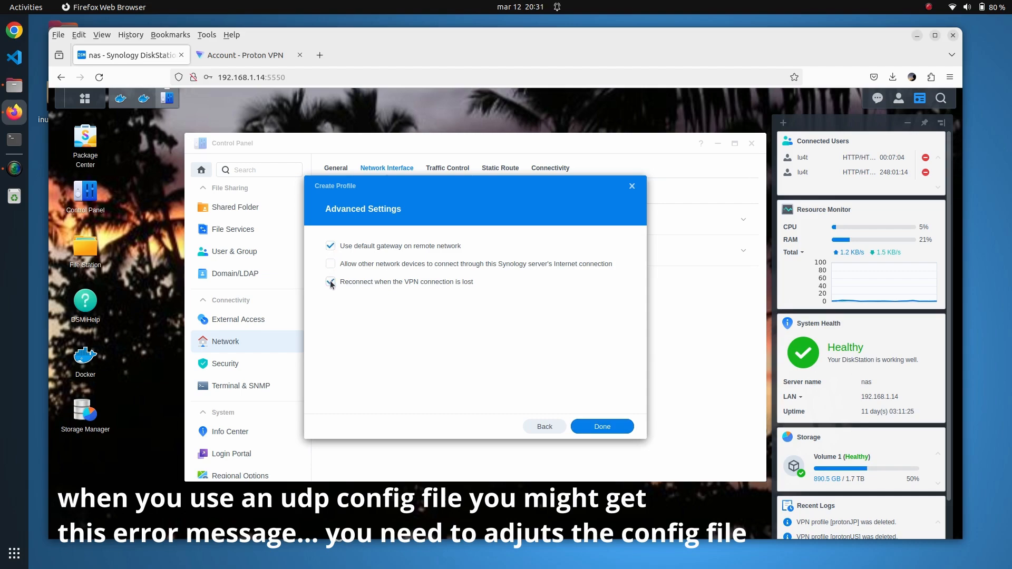
click(599, 425)
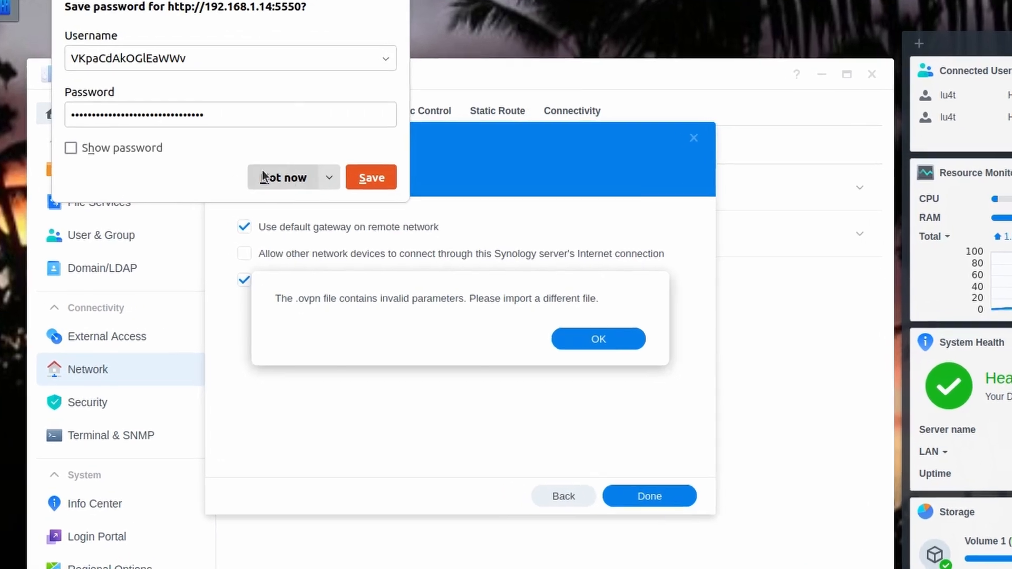
- Decline saving the login in Firefox, dismiss the invalid-parameters error, and return to general settings
click(345, 188)
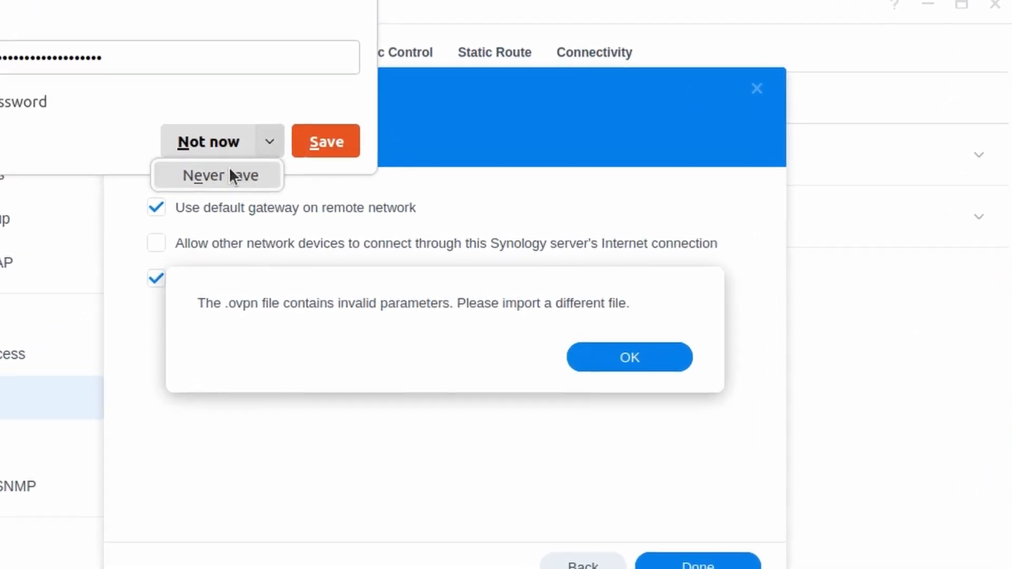
click(231, 179)
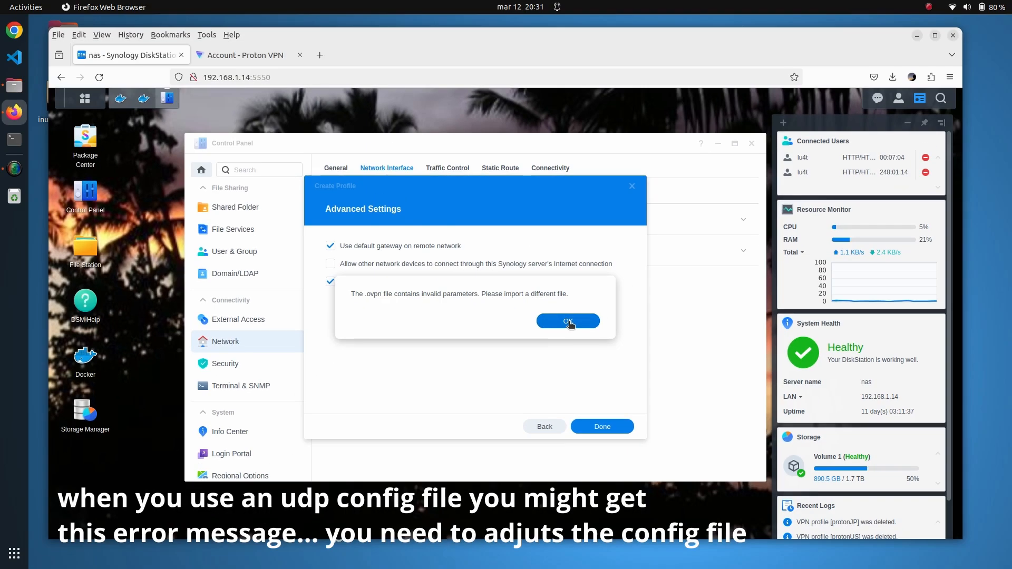
click(568, 322)
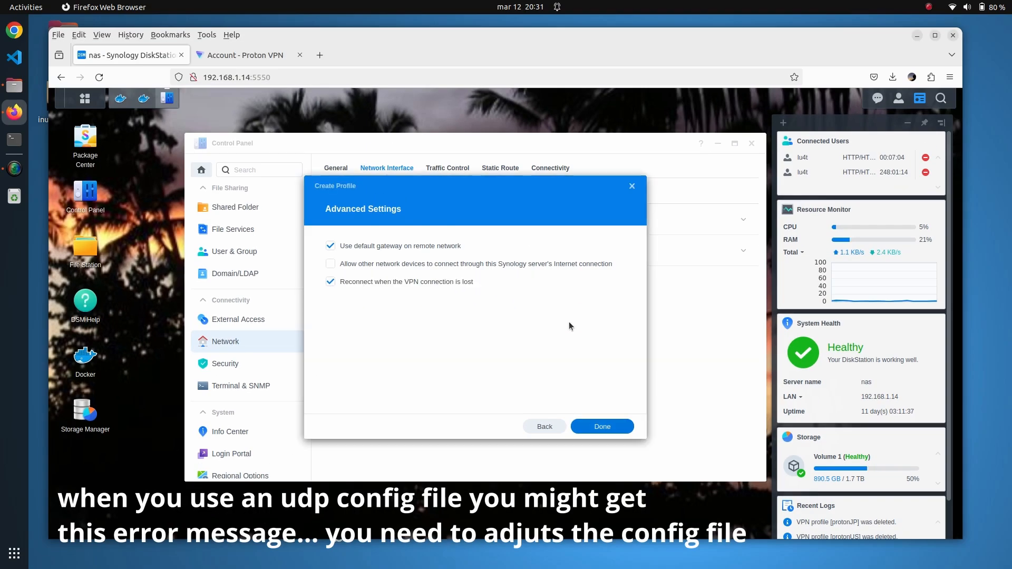
click(547, 427)
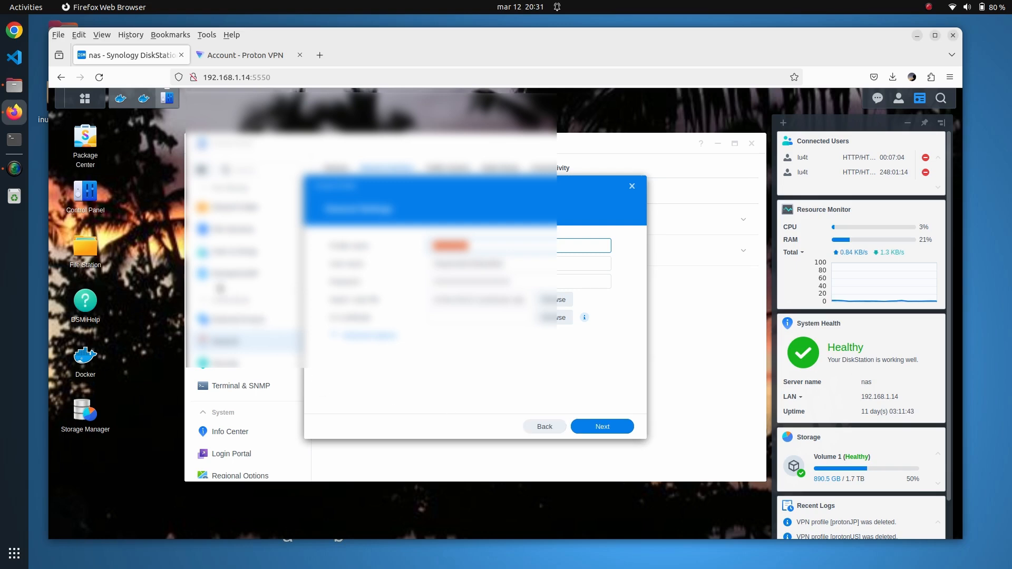
- Open nl-free-241117.protonvpn.udp.ovpn from Downloads in Visual Studio Code
click(14, 81)
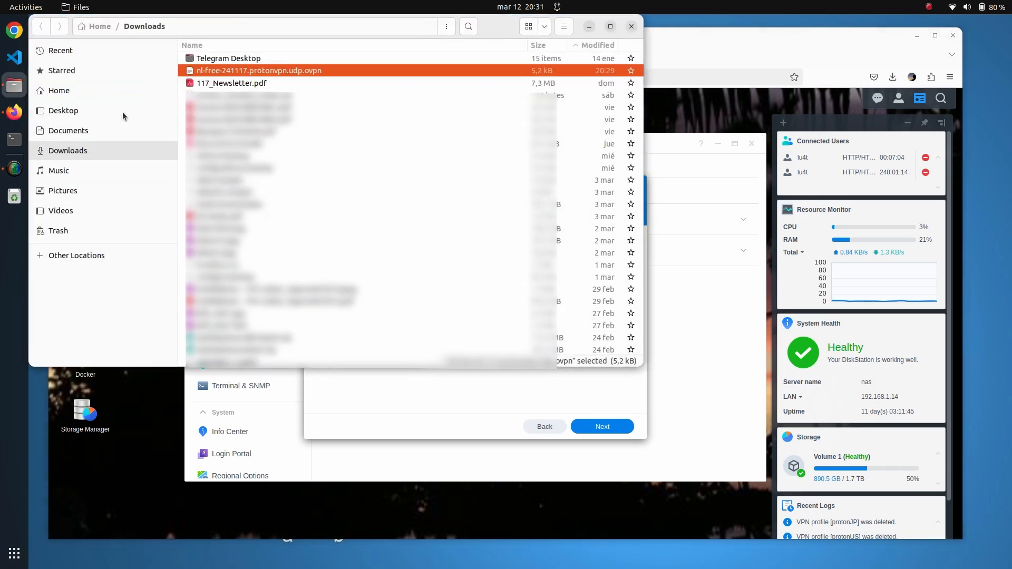
right_click(310, 73)
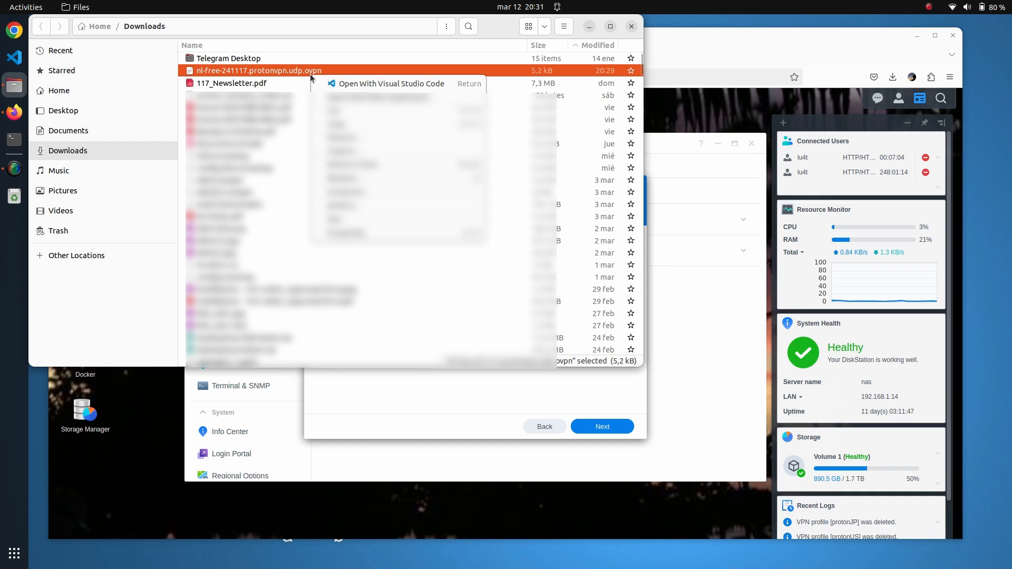
click(373, 83)
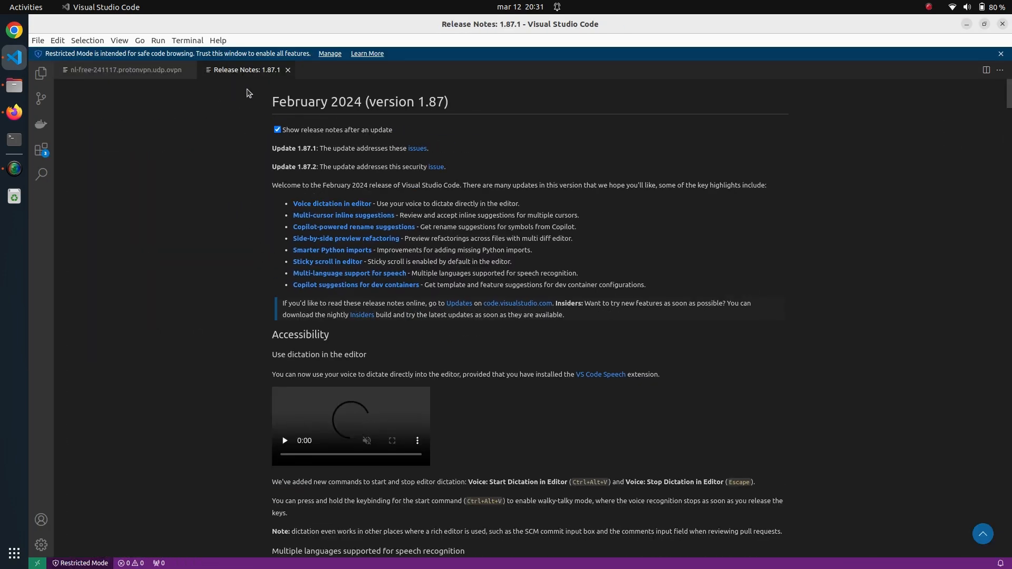
- Delete the two update-resolv-conf lines after 'script-security 2' in the .ovpn file
click(288, 69)
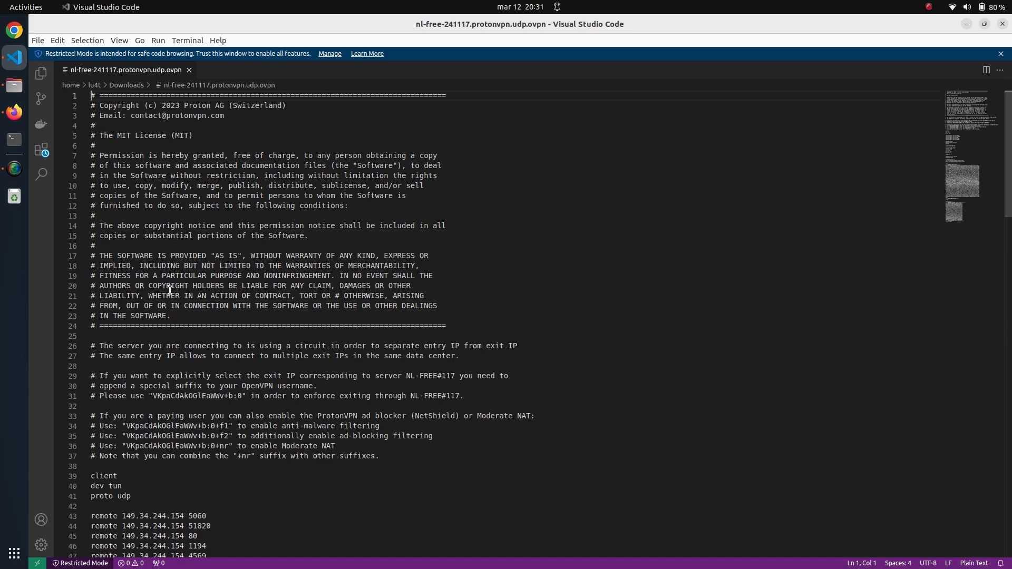
scroll(170, 290, down, 10)
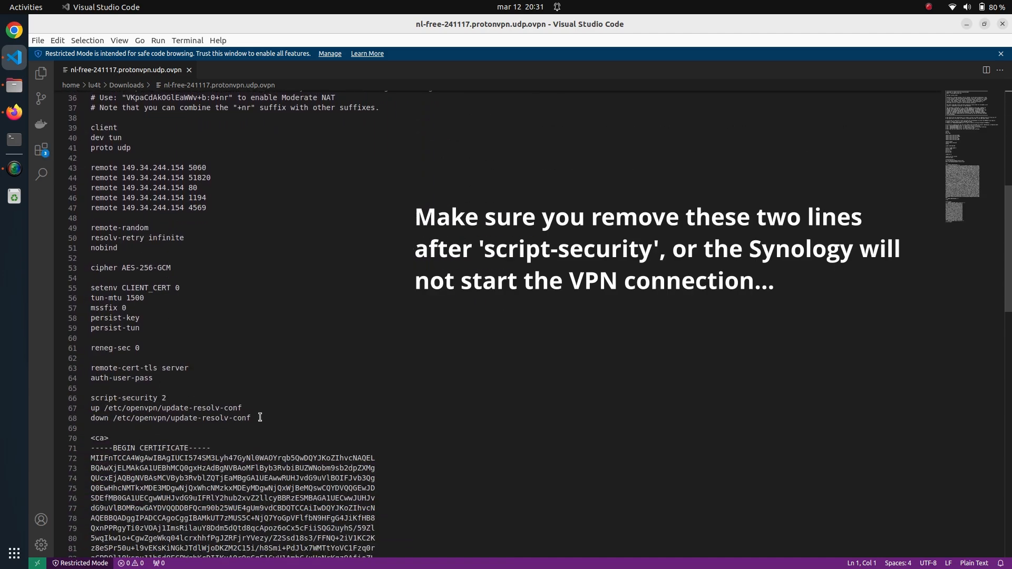
drag(260, 417, 83, 406)
key(BackSpace)
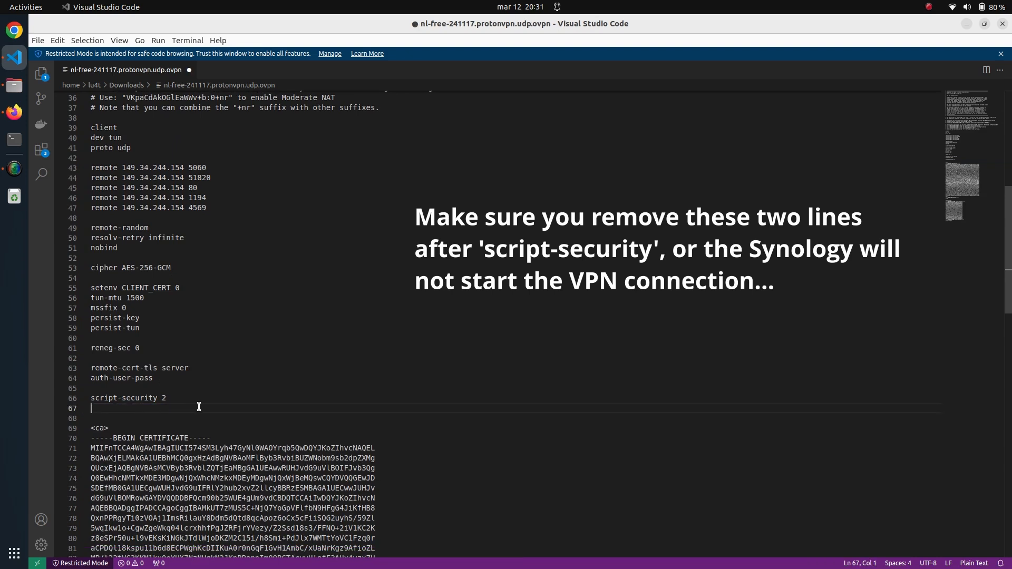
key(BackSpace)
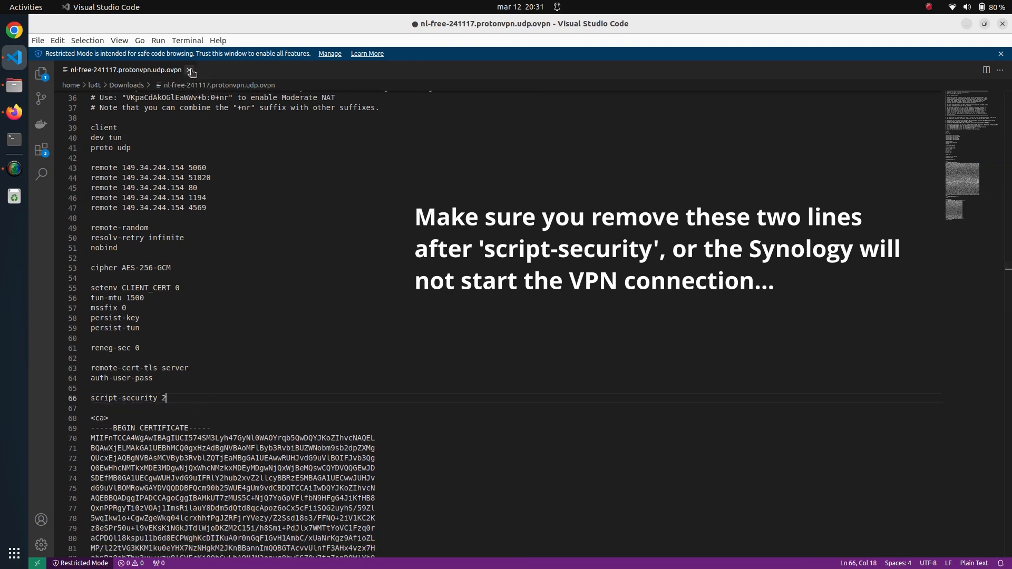
- Save the edited .ovpn file and close its tab
click(190, 70)
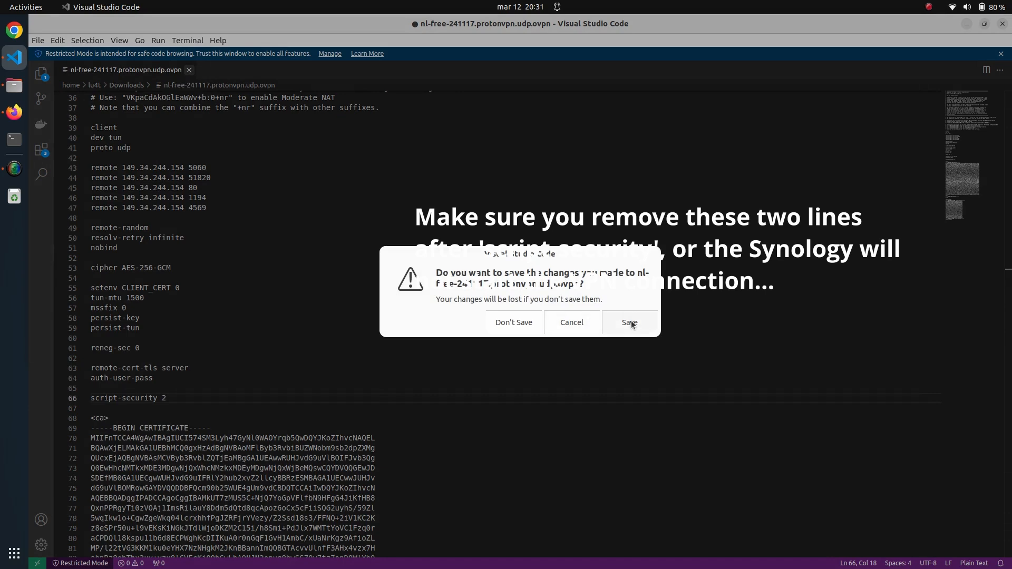
click(630, 322)
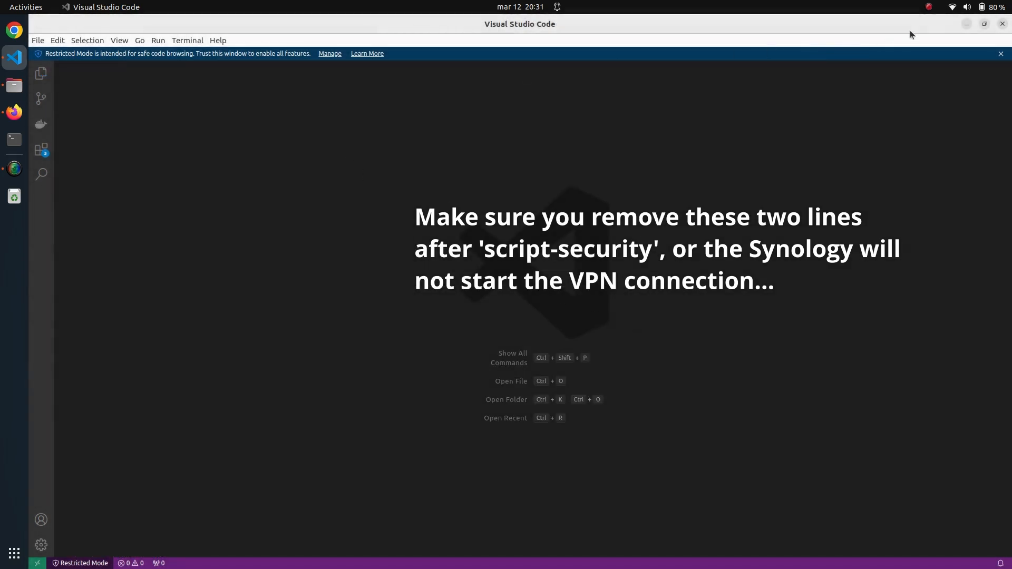
click(967, 24)
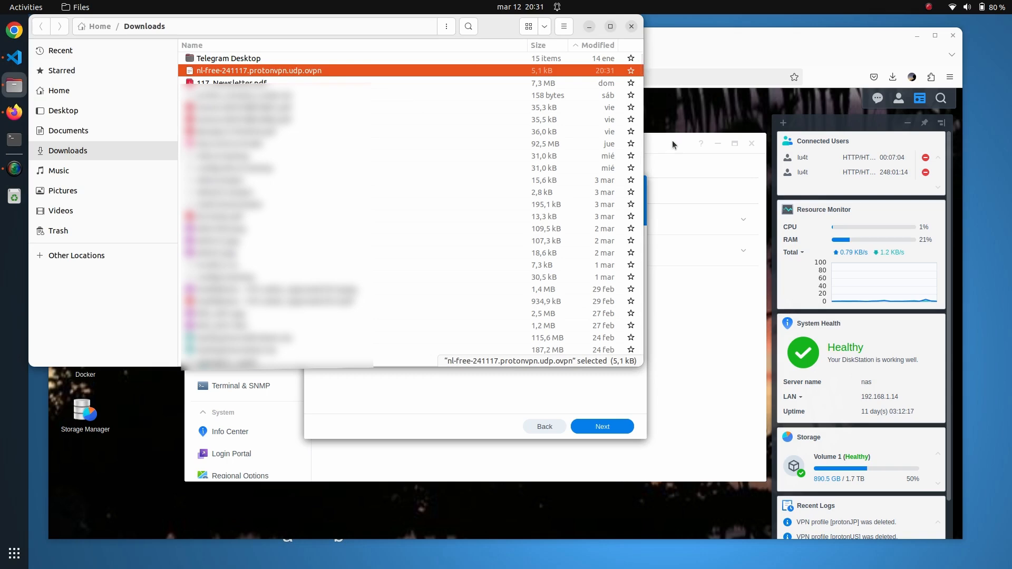
- Re-import the edited nl-free-241117 .ovpn file into the Create Profile form
click(458, 392)
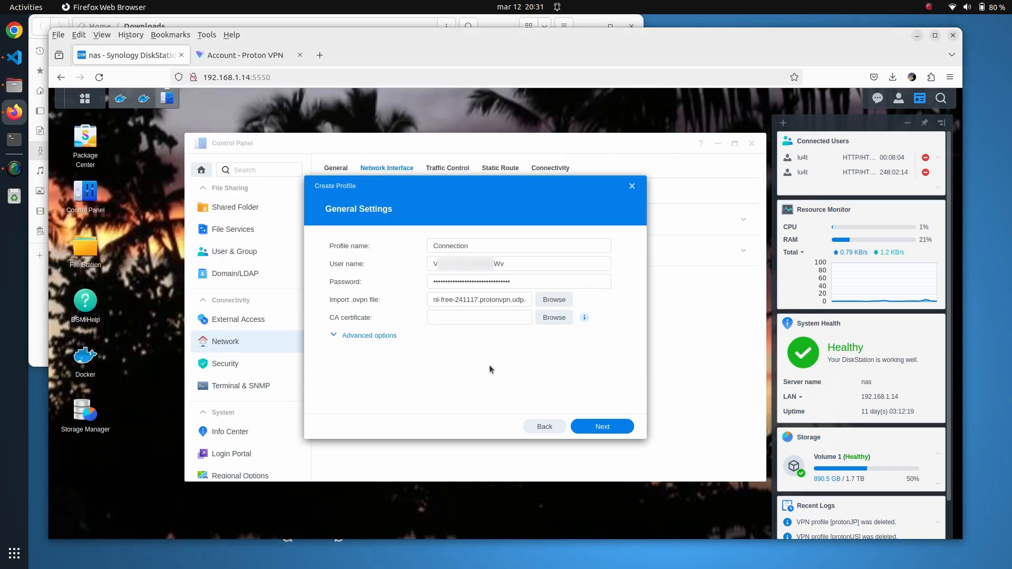
click(550, 304)
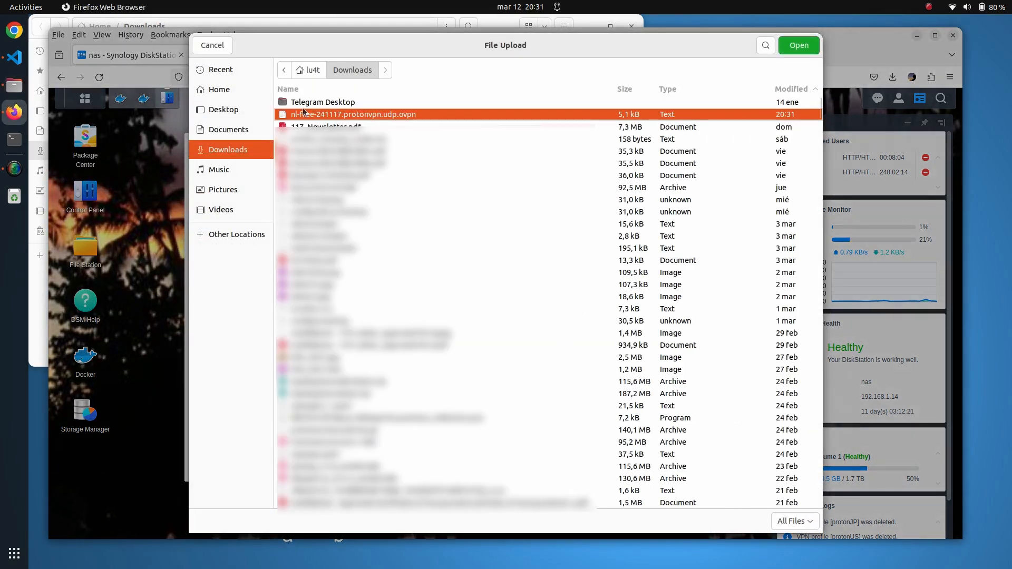
click(303, 107)
click(306, 114)
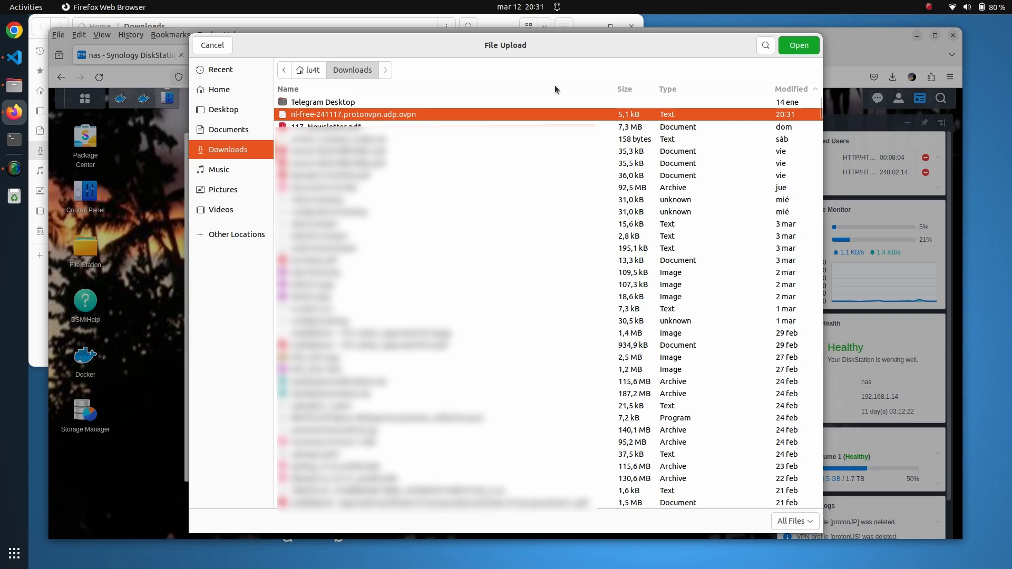
click(794, 46)
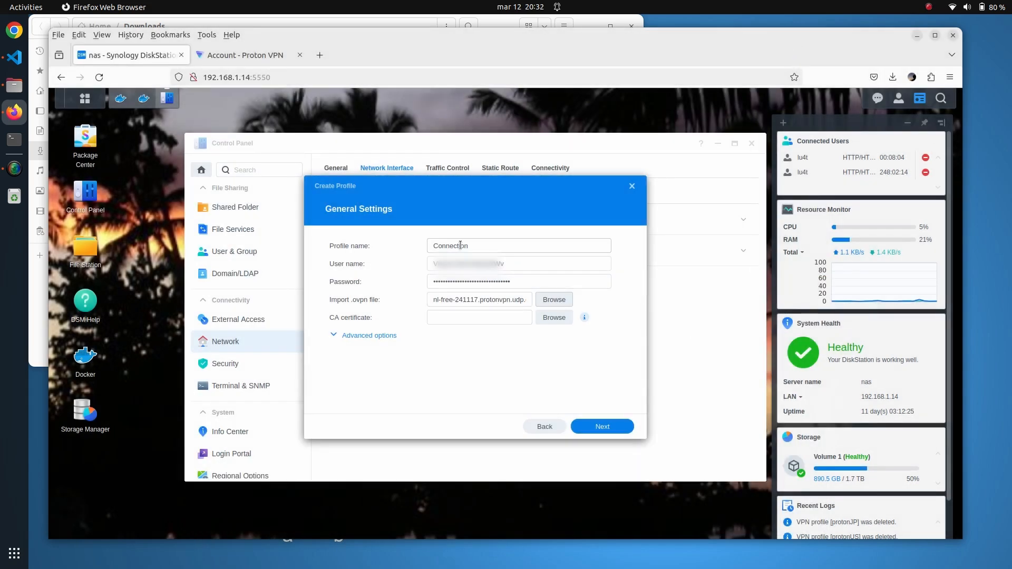
- Name the profile VPNnedUDP, enable the remote default gateway, and finish creating it
click(455, 276)
drag(469, 245, 400, 244)
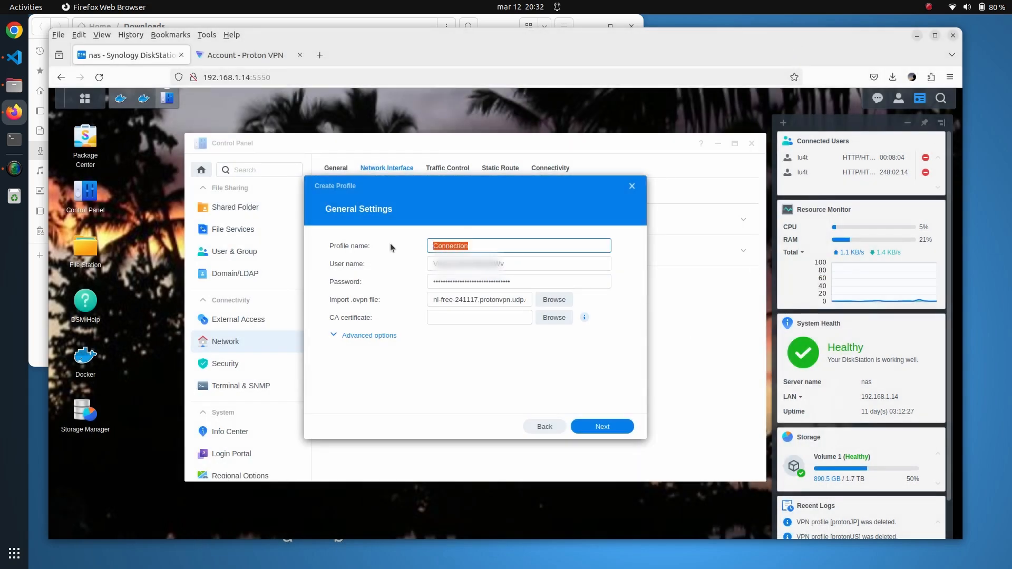
text(VPNnedUDP)
click(607, 427)
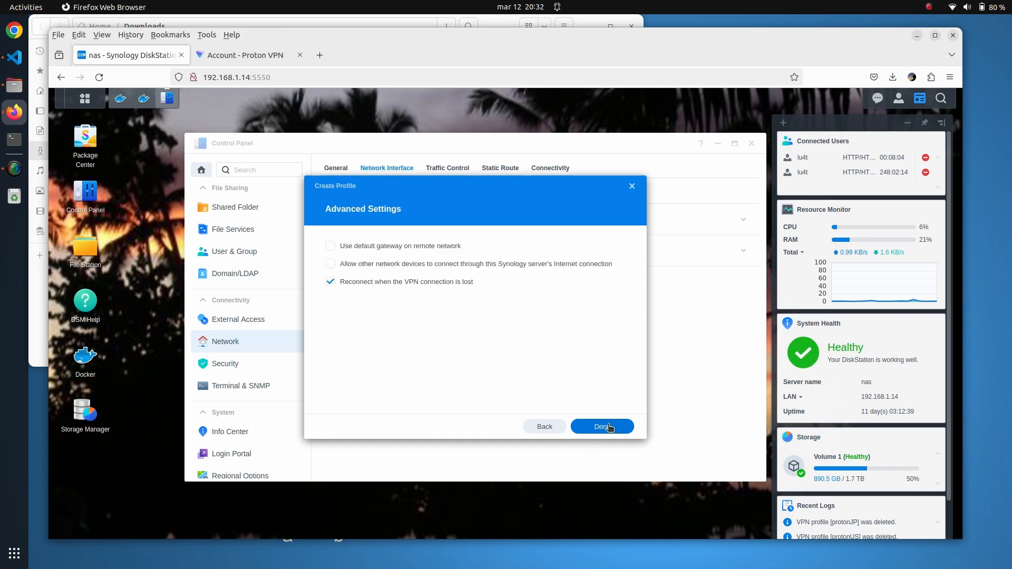
click(331, 247)
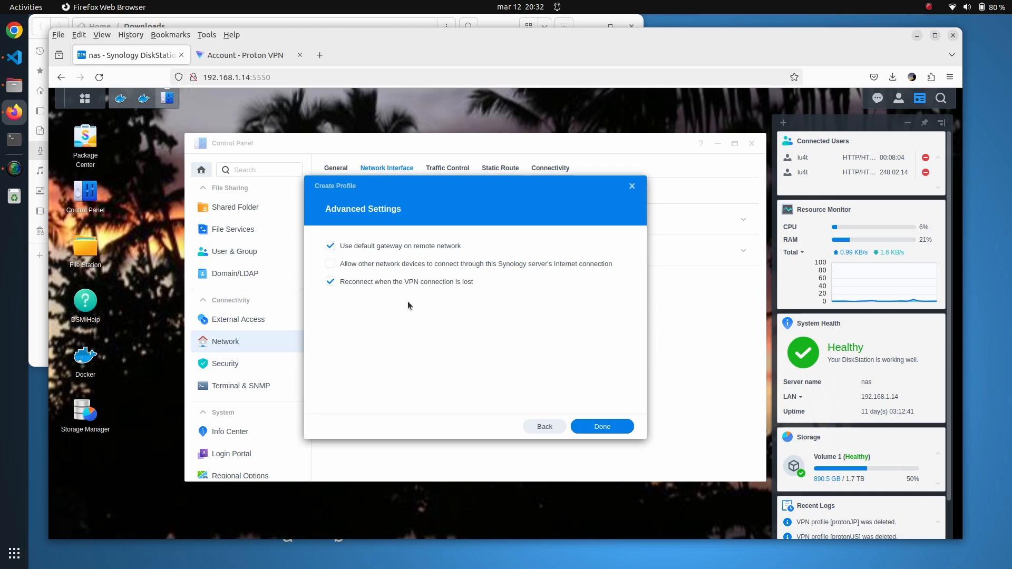
click(607, 427)
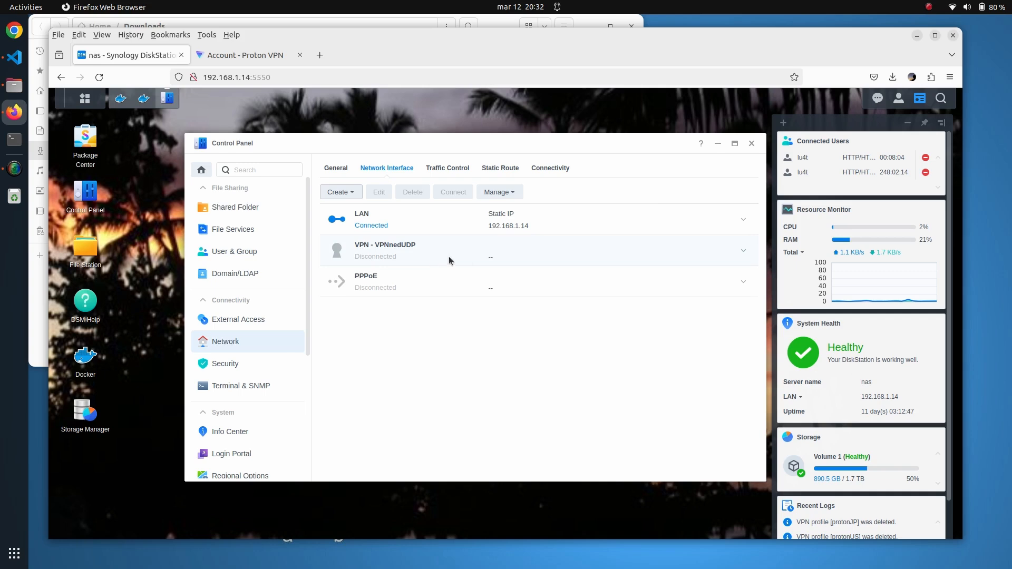
- Clear the alternative DNS, set preferred DNS to 10.1.0.1, and apply
click(332, 170)
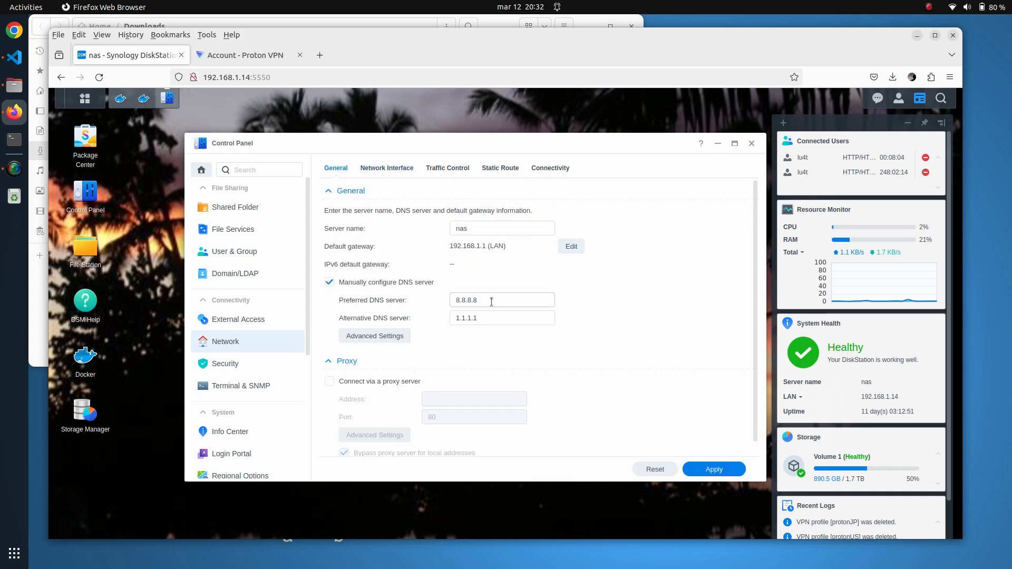
drag(490, 318, 419, 291)
key(BackSpace)
text(10.1.0)
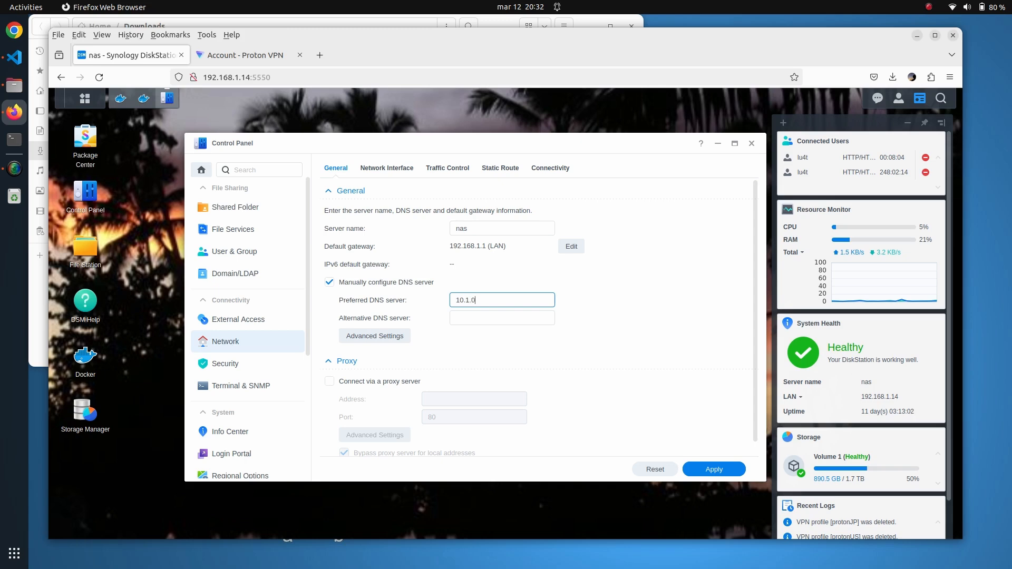
text(.1)
click(713, 469)
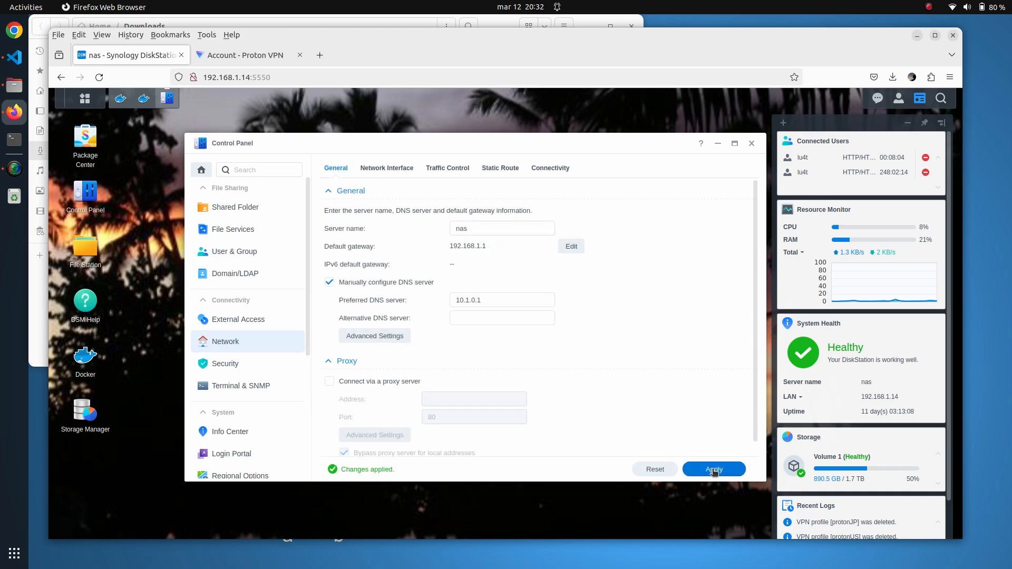
click(385, 167)
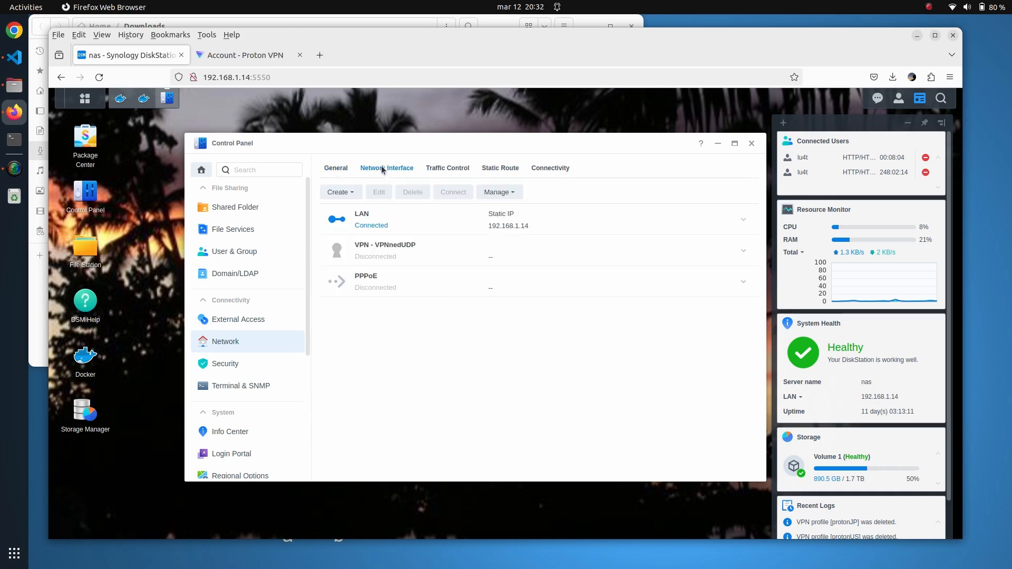
- Connect the VPNnedUDP profile and expand its details showing IP 10.96.0.4 and gateway 10.96.0.1
click(481, 249)
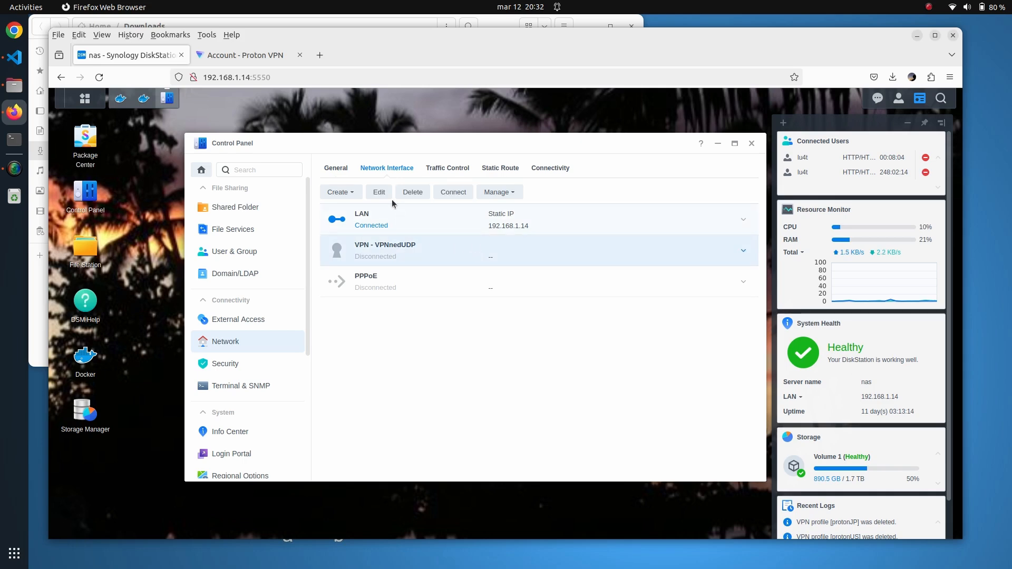
click(453, 193)
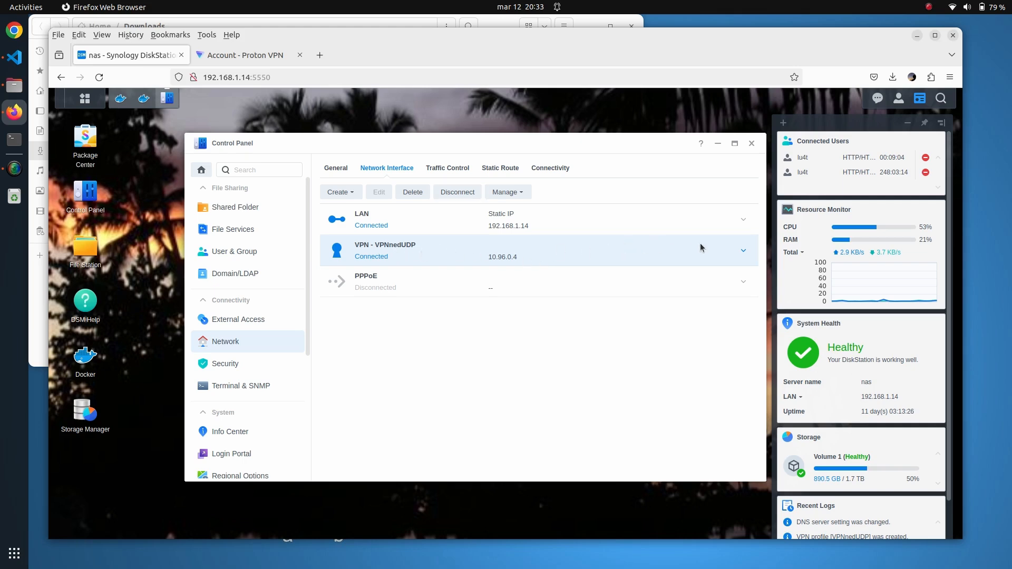
click(743, 251)
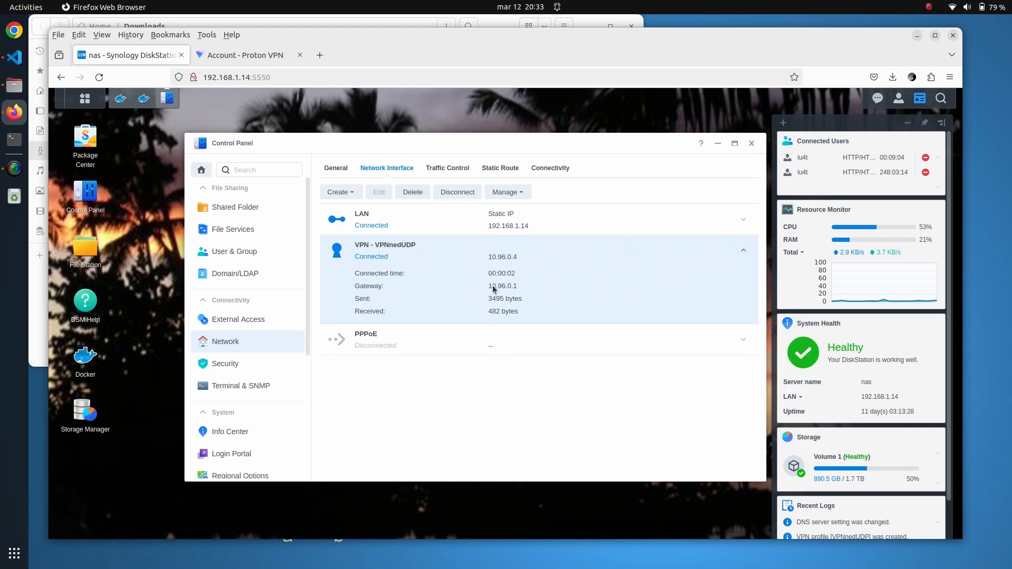
click(501, 193)
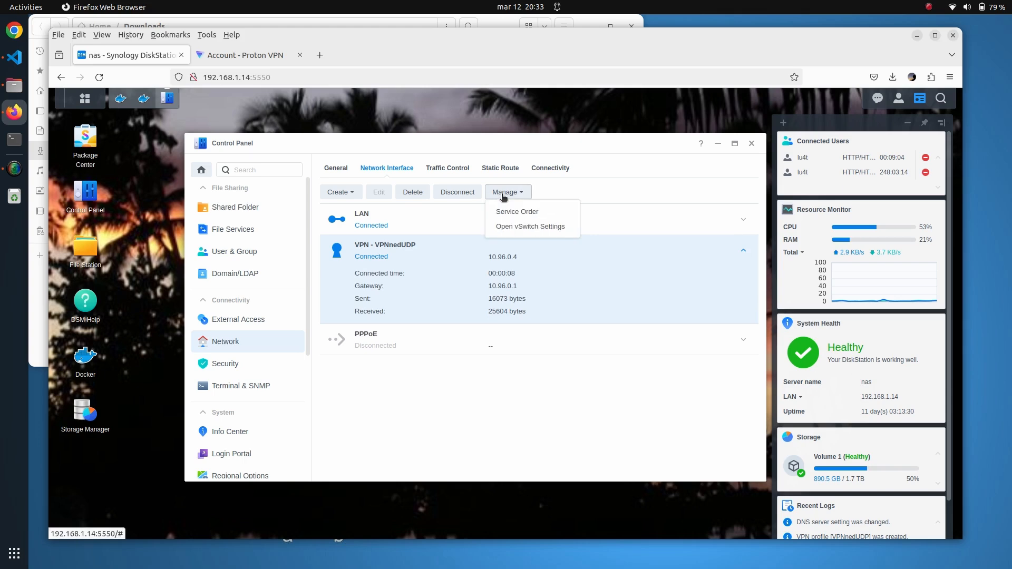
click(527, 211)
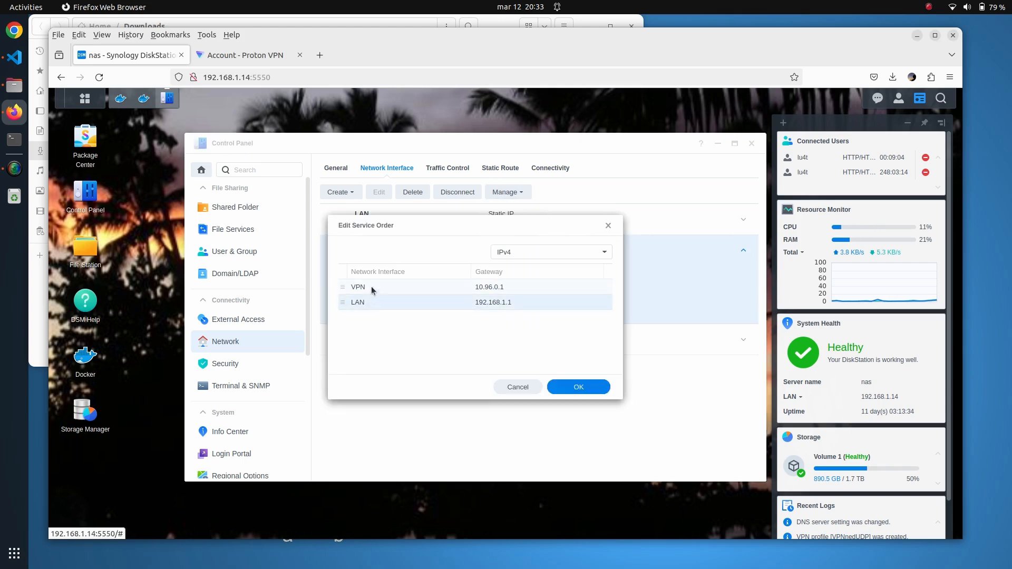
click(527, 252)
click(527, 286)
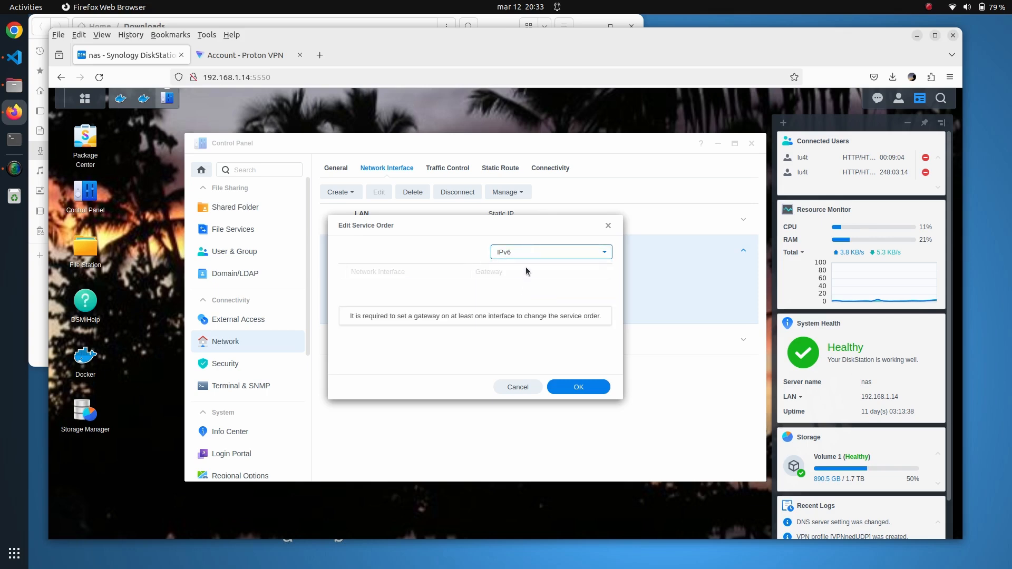
click(526, 258)
click(525, 272)
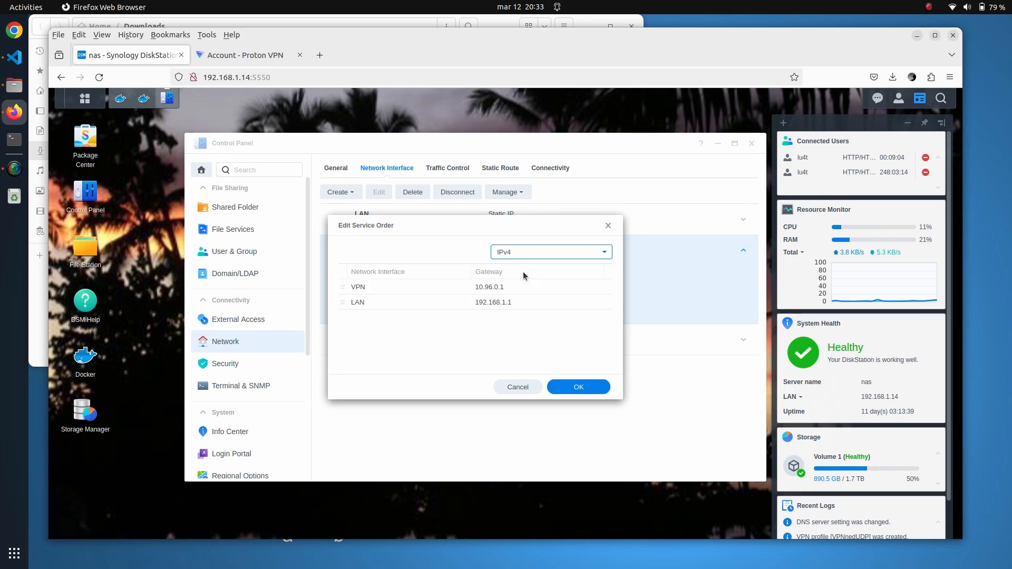
click(406, 286)
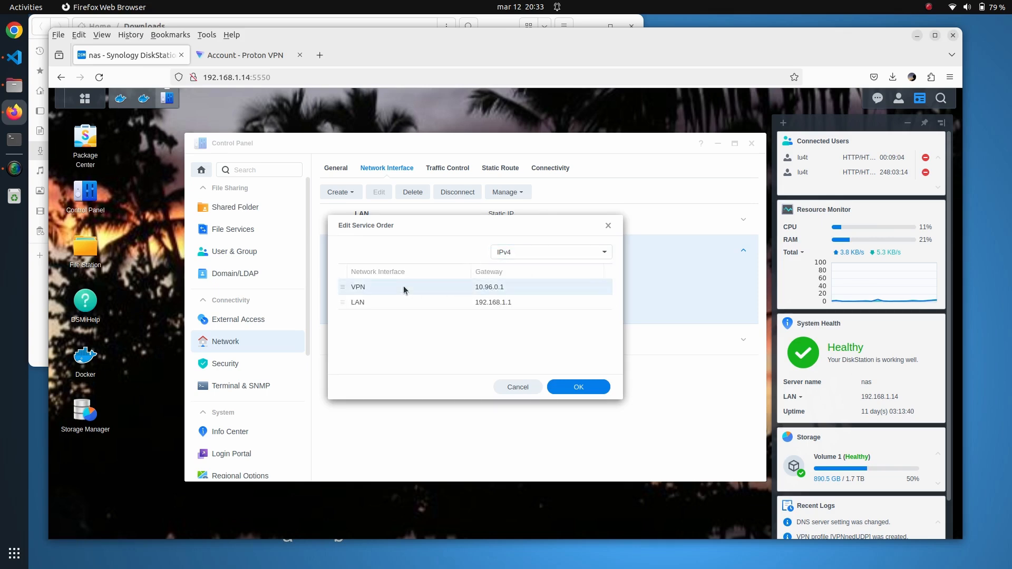
click(579, 387)
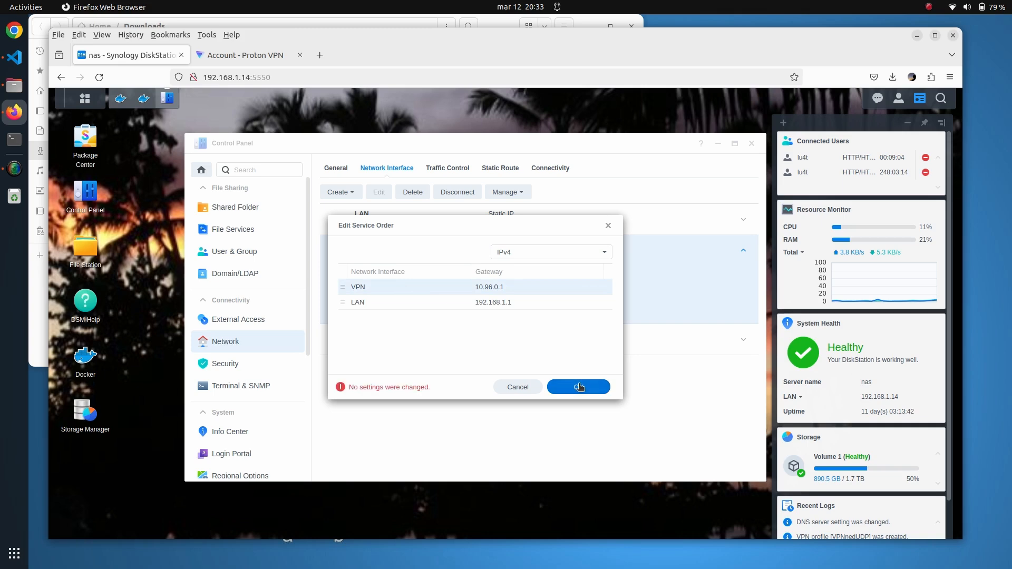
click(522, 388)
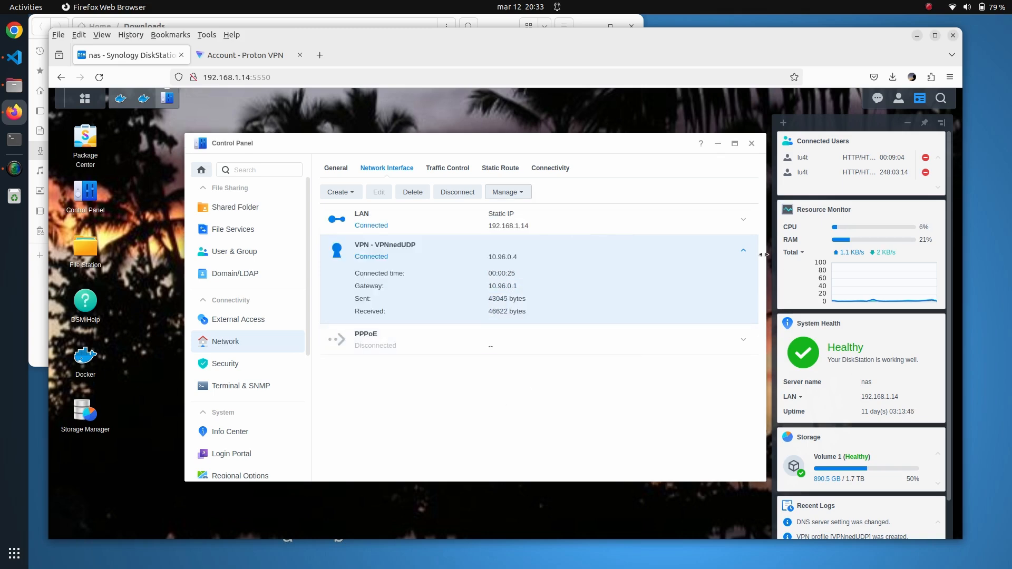
- Rerun curl ifconfig.me in the curl container terminal, which now returns 149.34.244.155
click(744, 252)
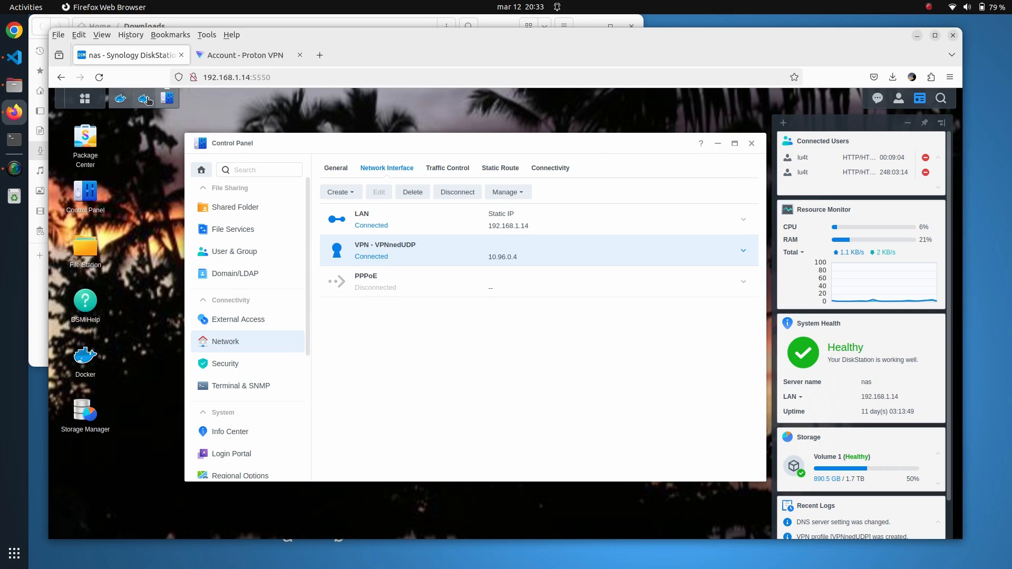
click(146, 99)
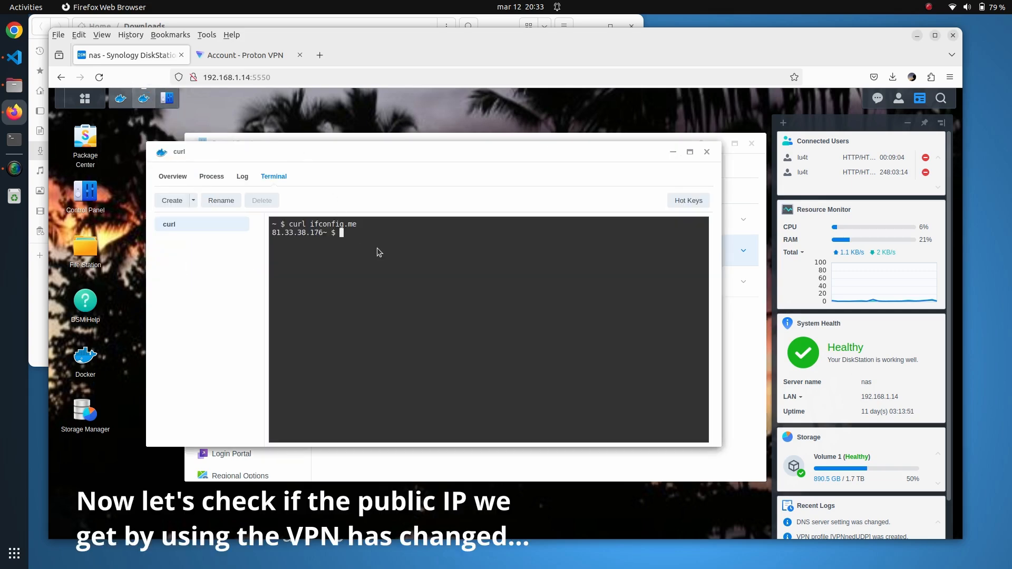
key(Return)
key(Return)
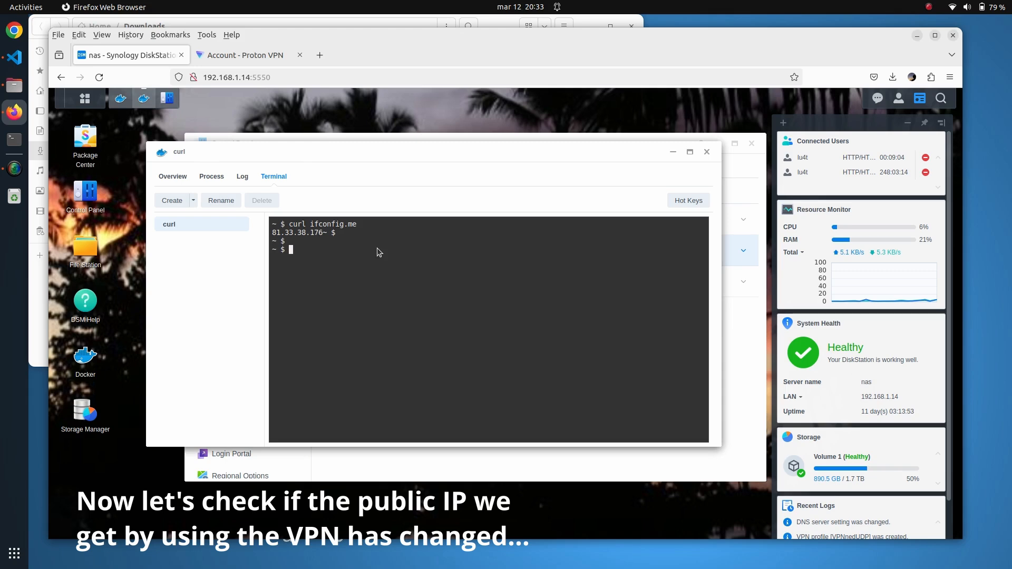
text(curl ifconfig )
text(me)
key(Return)
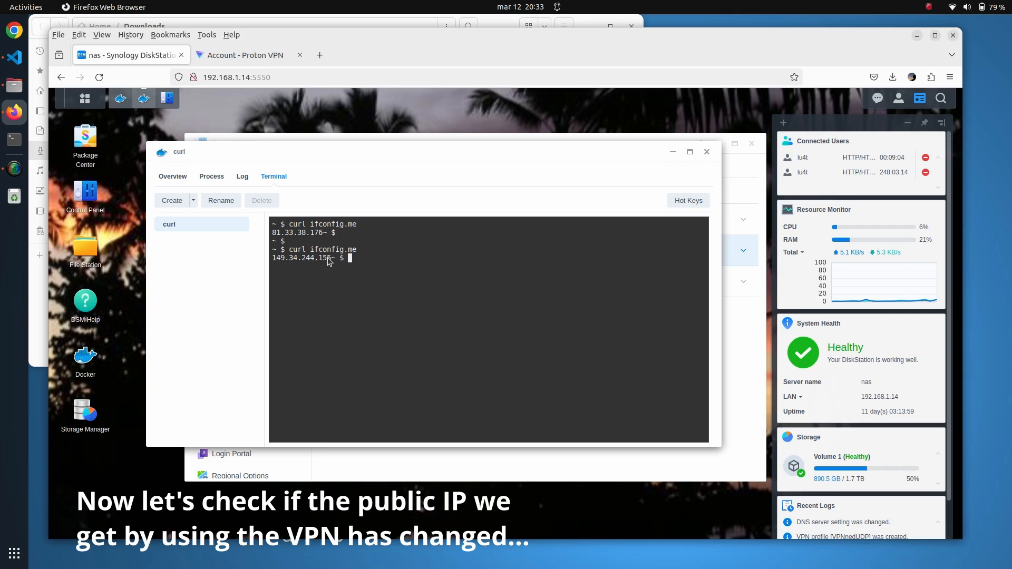
drag(273, 258, 333, 262)
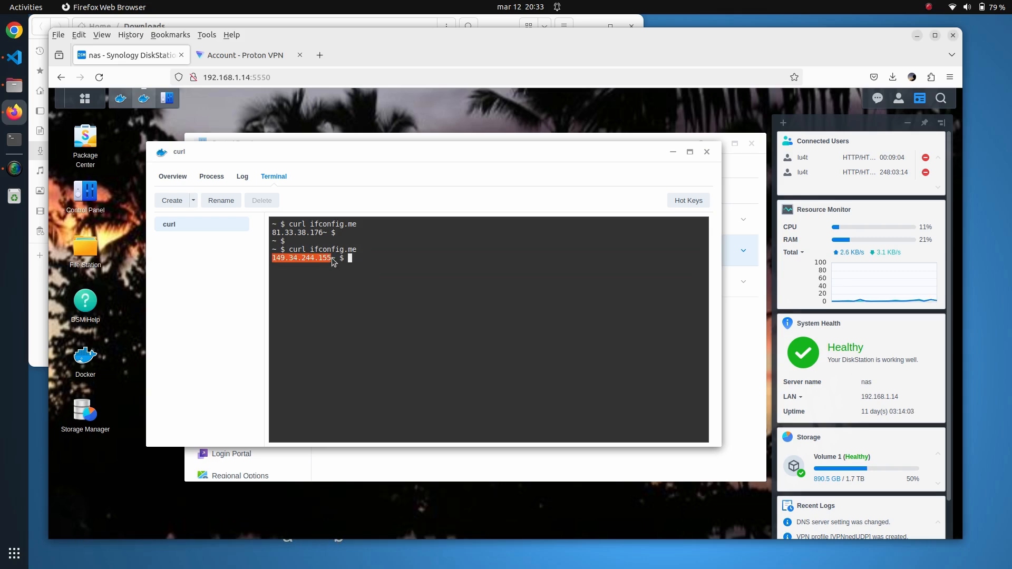
click(338, 292)
- Enter the closing message 'I hope you liked it... :)' in the terminal
key(Return)
key(Return)
text(I )
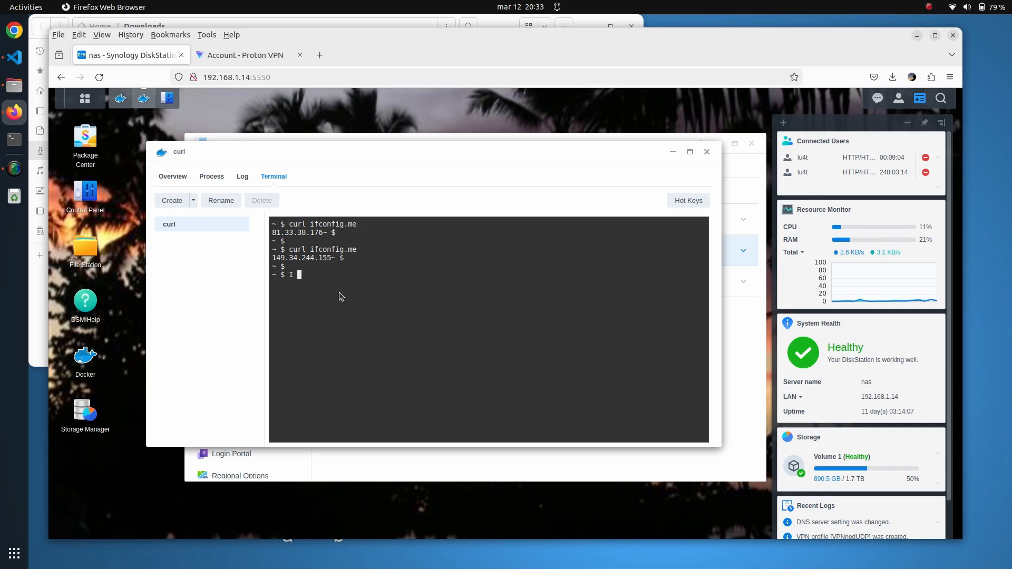
text(hope you liked it... :))
key(Return)
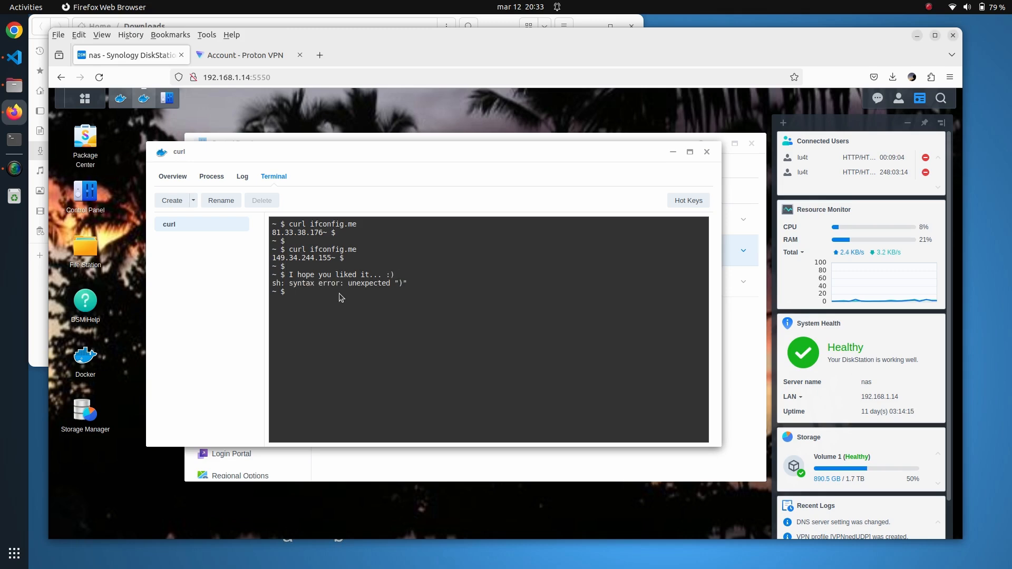